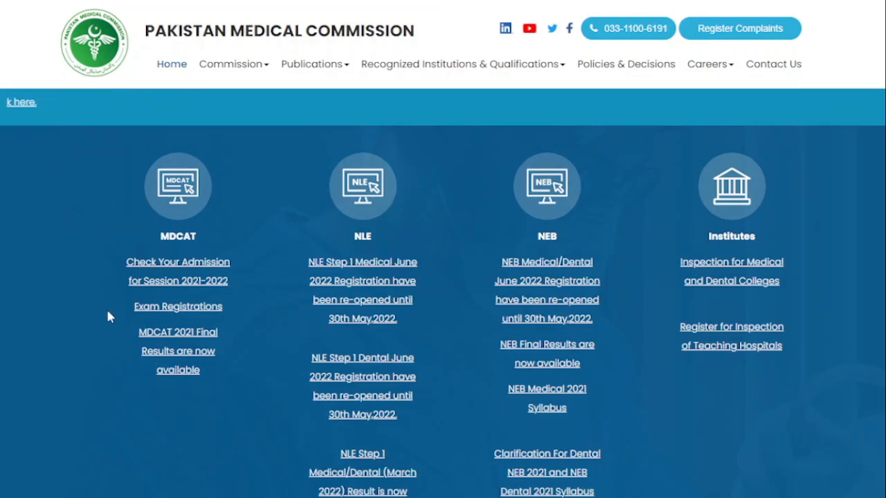
Open the PMC Exams login page from the MDCAT 'Exam Registrations' link.
left_click(167, 312)
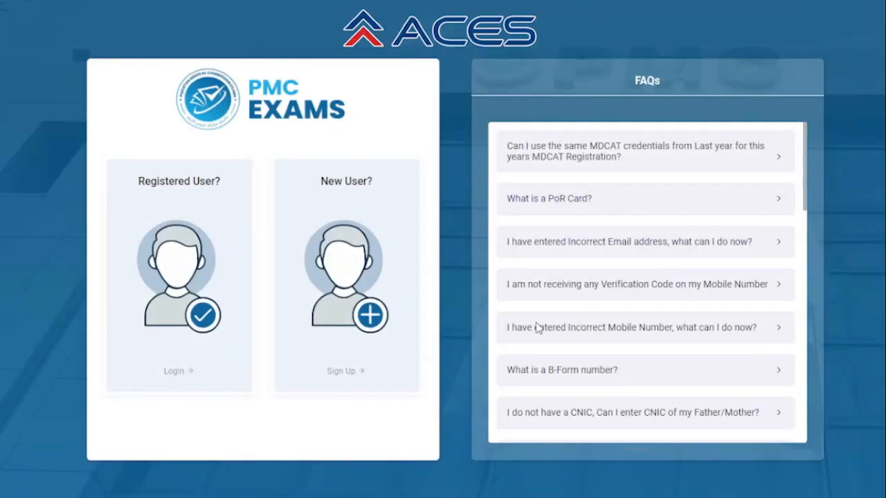
Start a new-user sign-up and enter the applicant's full name in English.
left_click(344, 278)
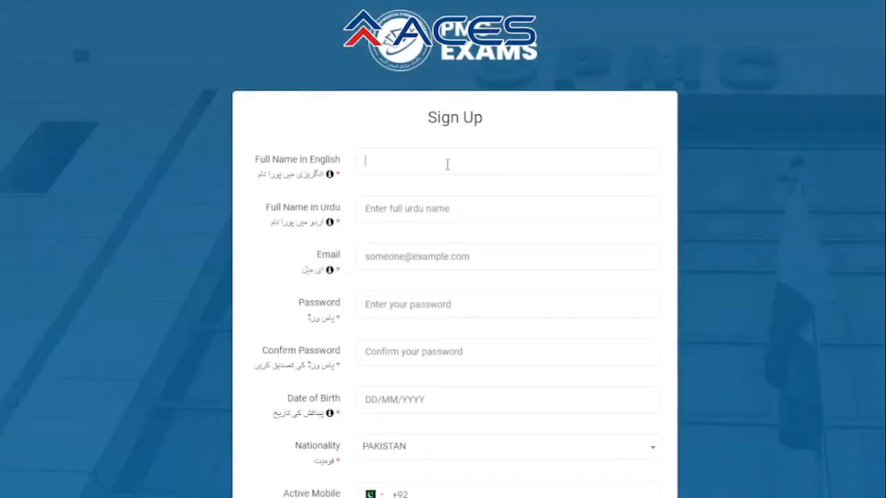
Spell the applicant's name into Full Name in Urdu with the on-screen Urdu keyboard.
left_click(463, 206)
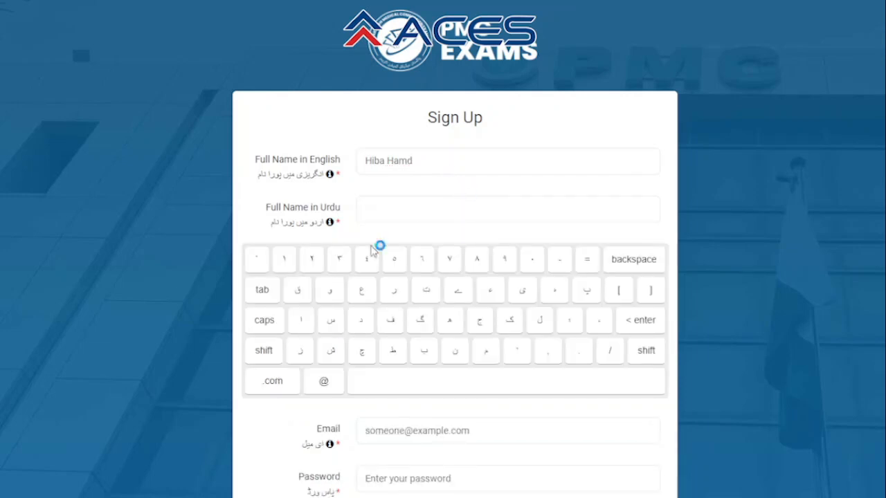
left_click(265, 350)
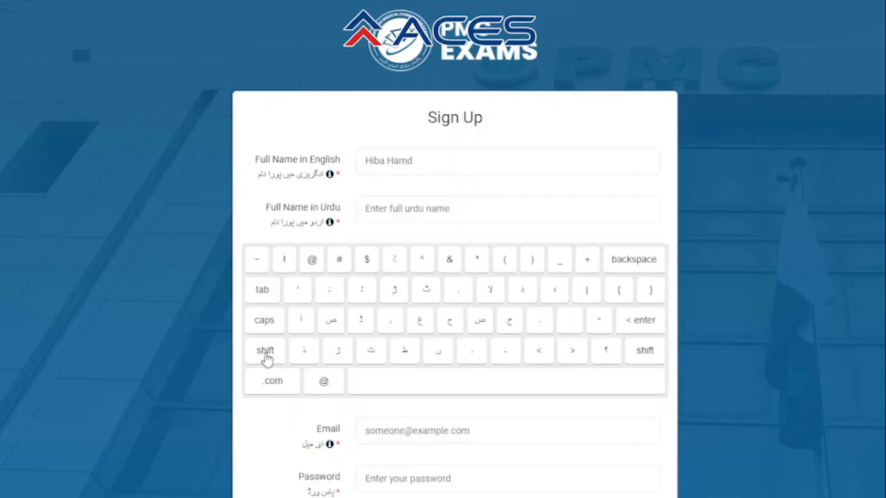
left_click(451, 325)
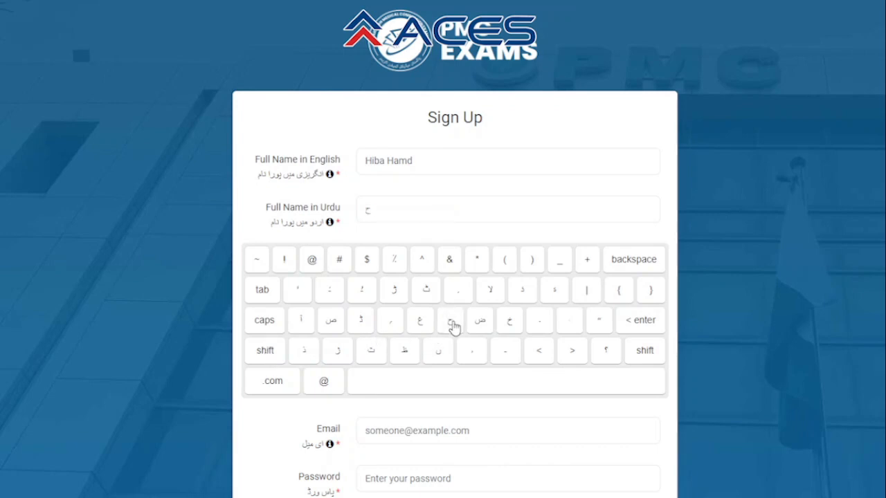
left_click(270, 355)
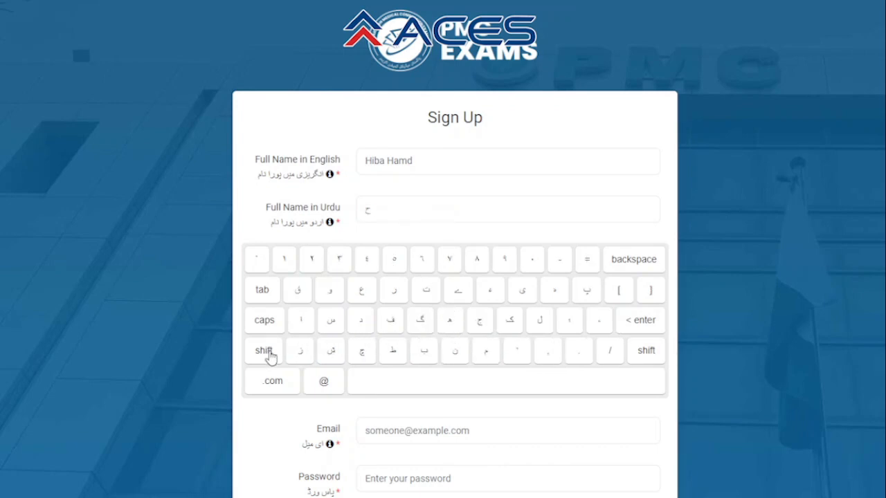
left_click(426, 352)
left_click(275, 353)
left_click(449, 325)
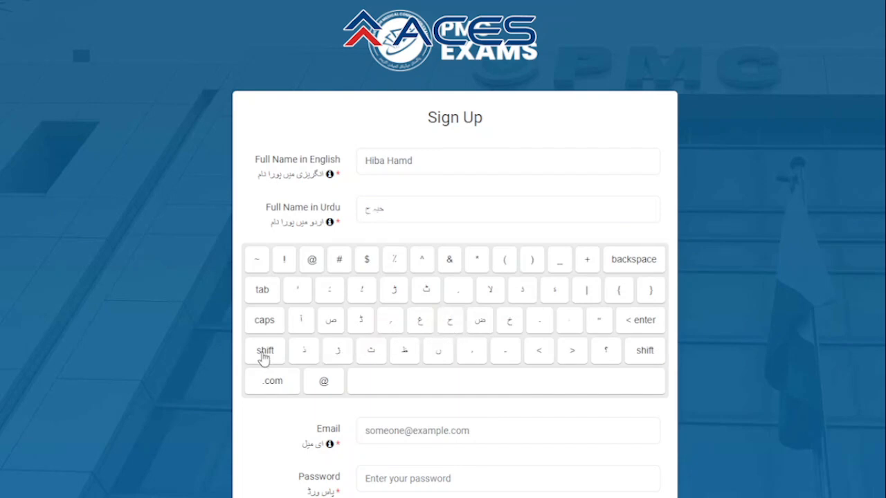
left_click(264, 356)
left_click(486, 356)
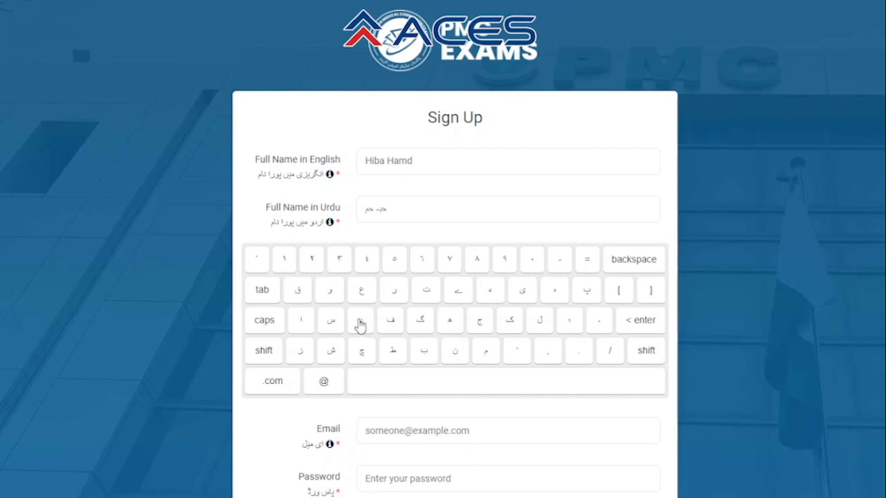
left_click(360, 324)
left_click(436, 426)
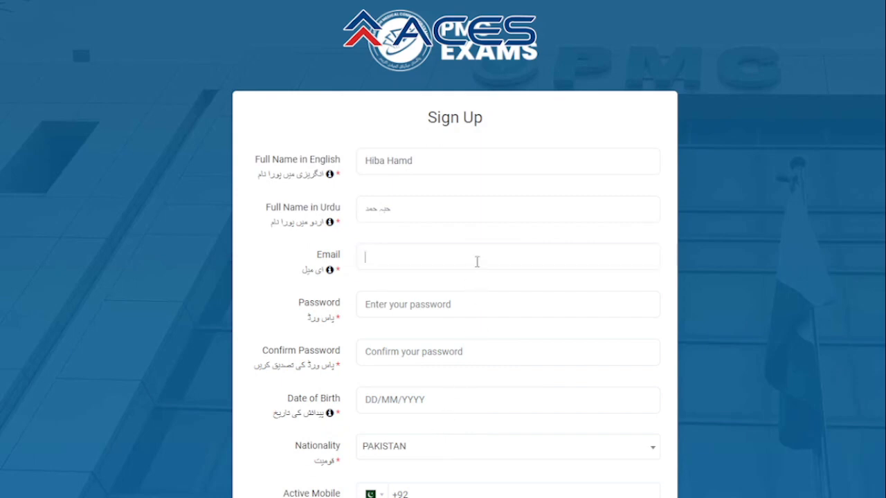
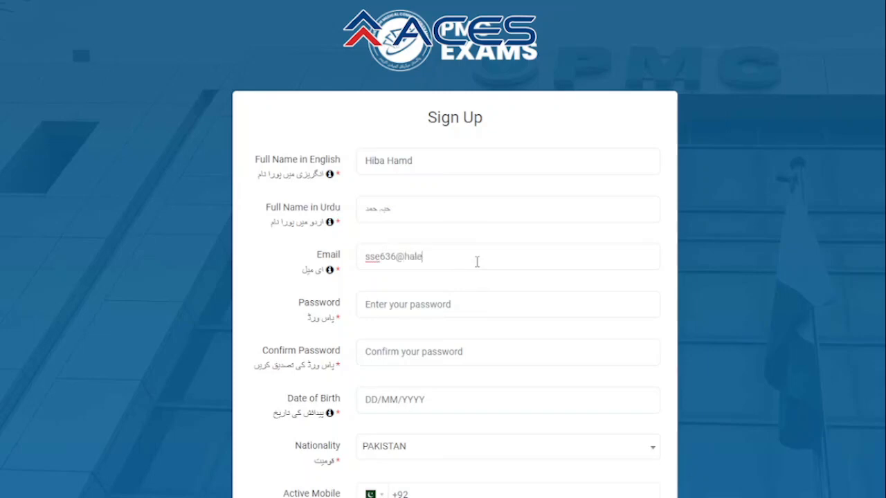
Enter the applicant's email address, then the same password in Password and Confirm Password.
left_click(479, 301)
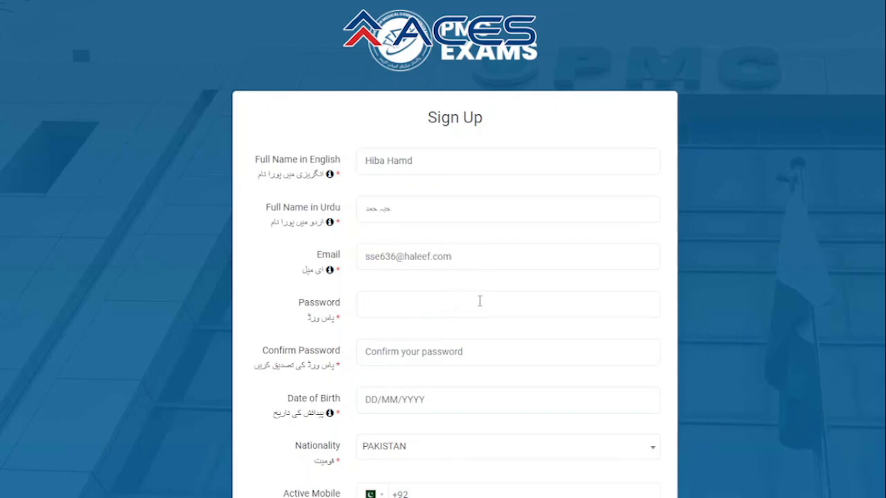
type("••••••••••")
key("Tab")
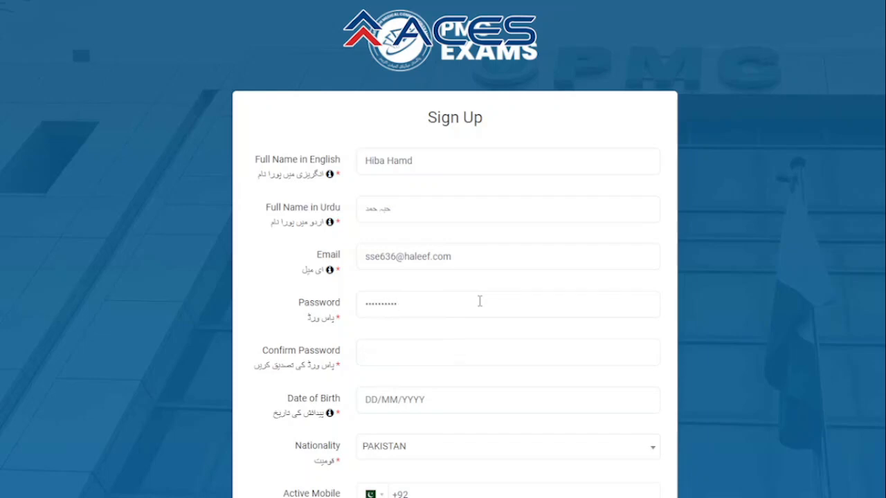
type("••••••••••")
left_click(443, 403)
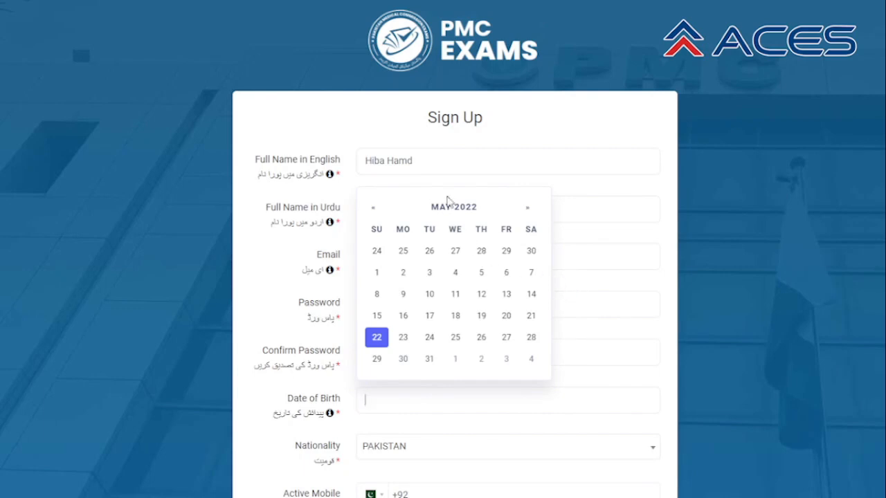
Pick 30 May 2002 as the date of birth through the calendar's decade and month views.
left_click(449, 206)
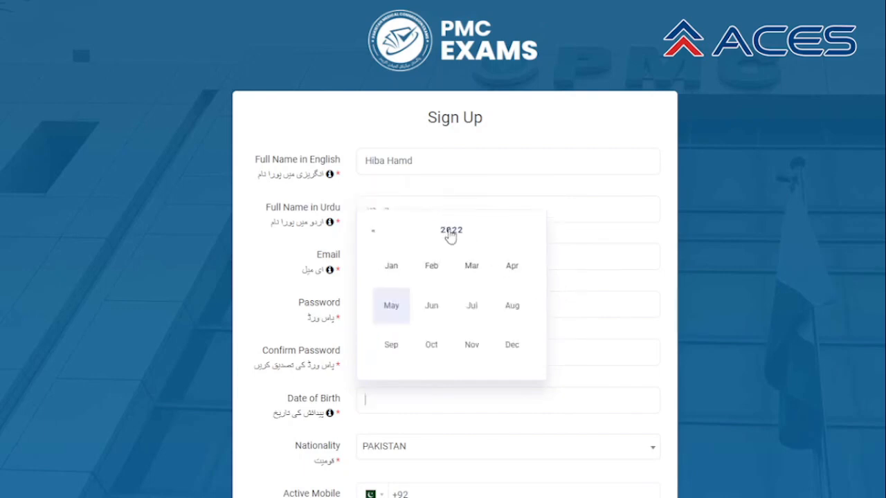
left_click(448, 231)
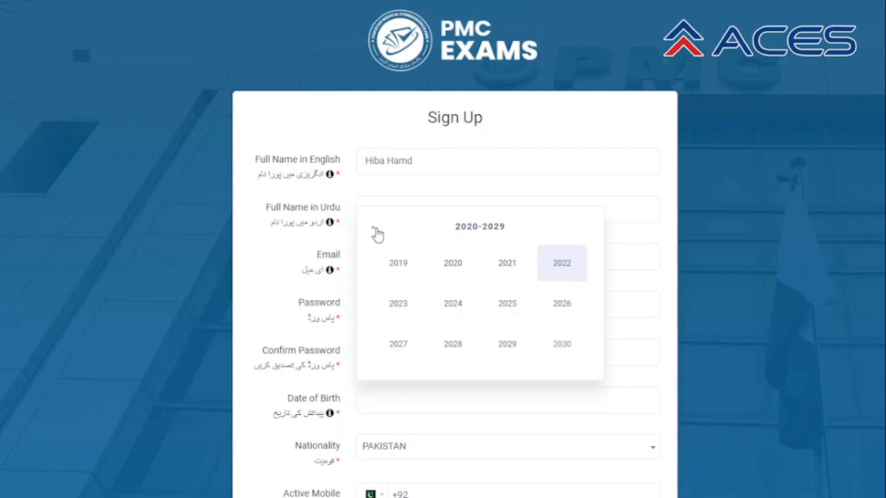
left_click(374, 230)
left_click(374, 231)
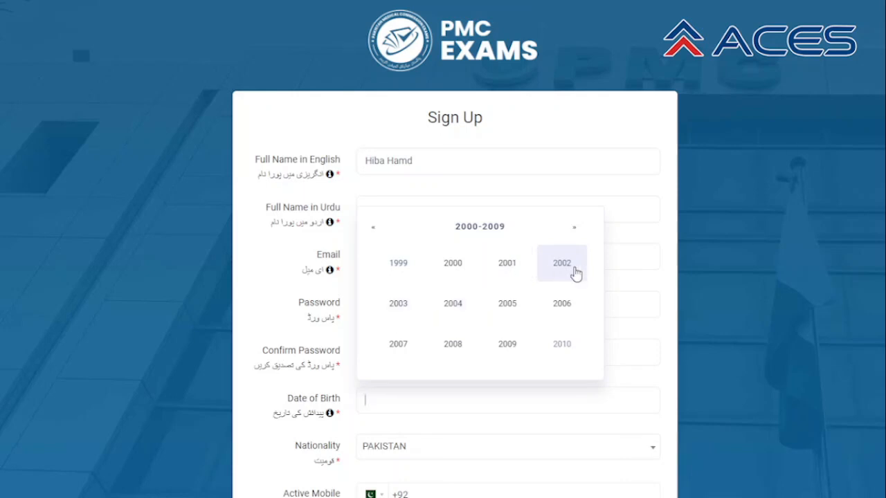
left_click(573, 270)
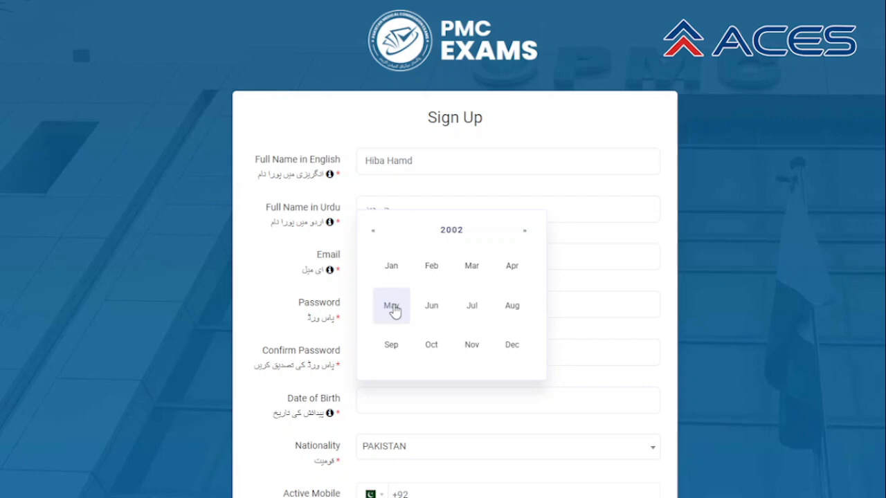
left_click(392, 307)
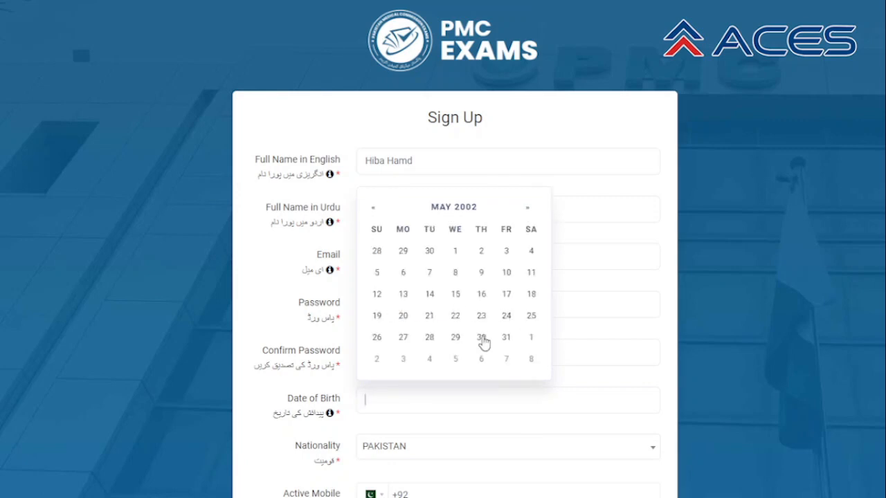
left_click(480, 338)
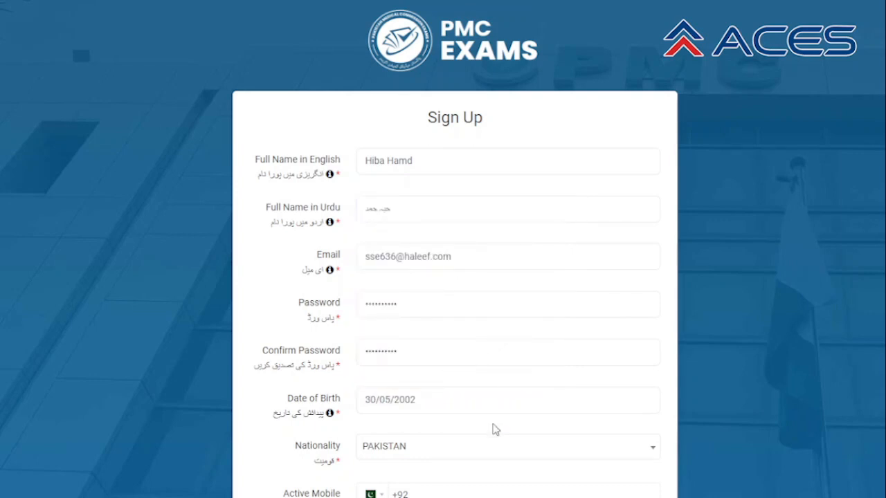
Leave nationality as PAKISTAN and enter the applicant's mobile number after +92.
scroll(495, 428, "down", 1)
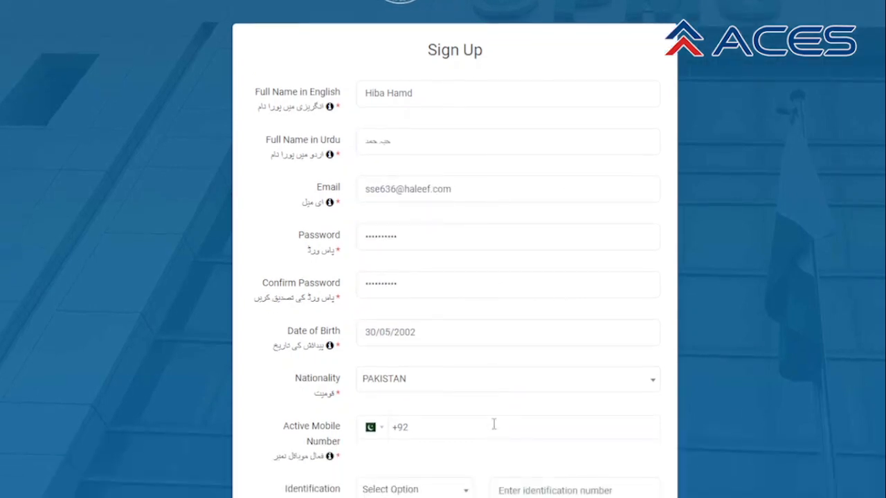
left_click(487, 381)
left_click(487, 381)
scroll(487, 381, "down", 1)
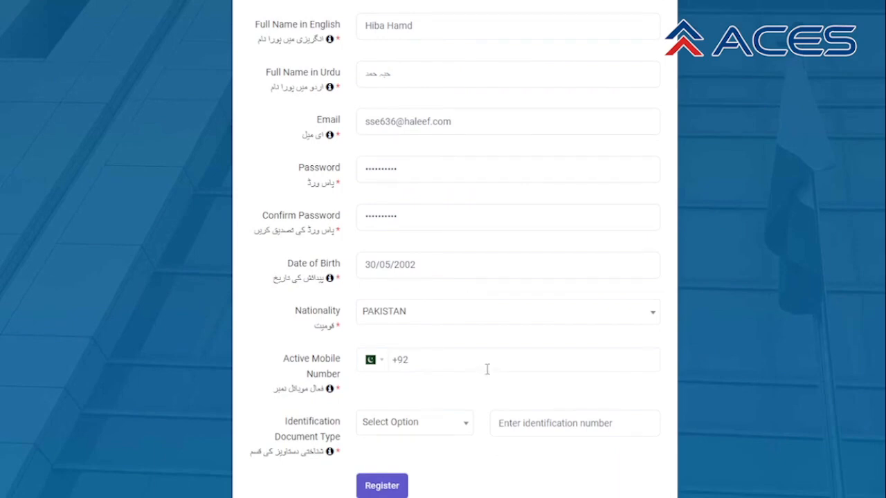
left_click(487, 363)
scroll(487, 364, "down", 1)
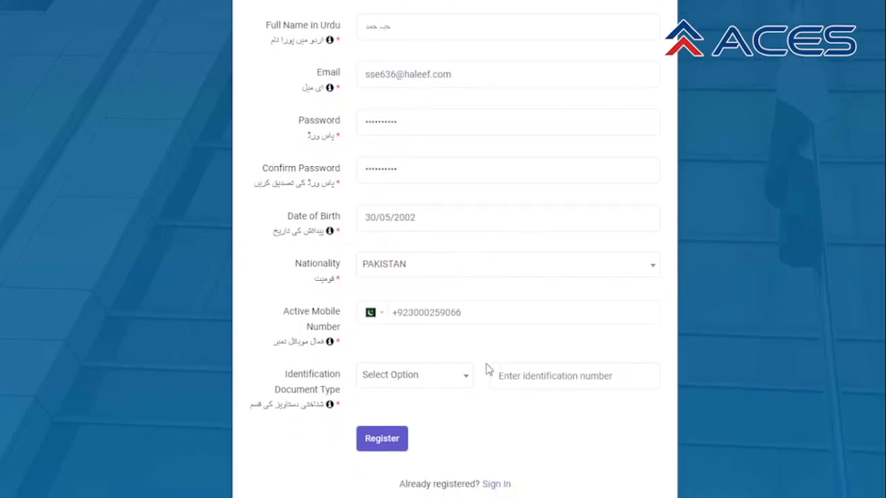
Choose B-Form as the identification document type and enter the applicant's B-Form number.
left_click(463, 385)
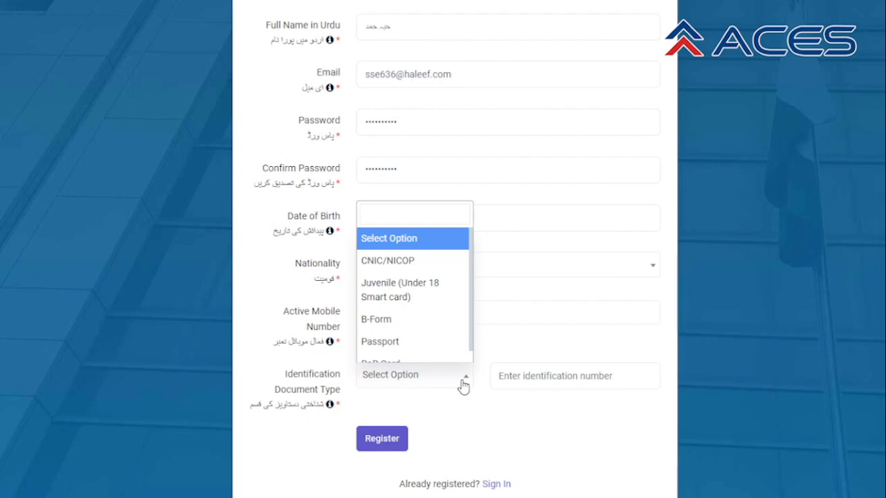
left_click(405, 323)
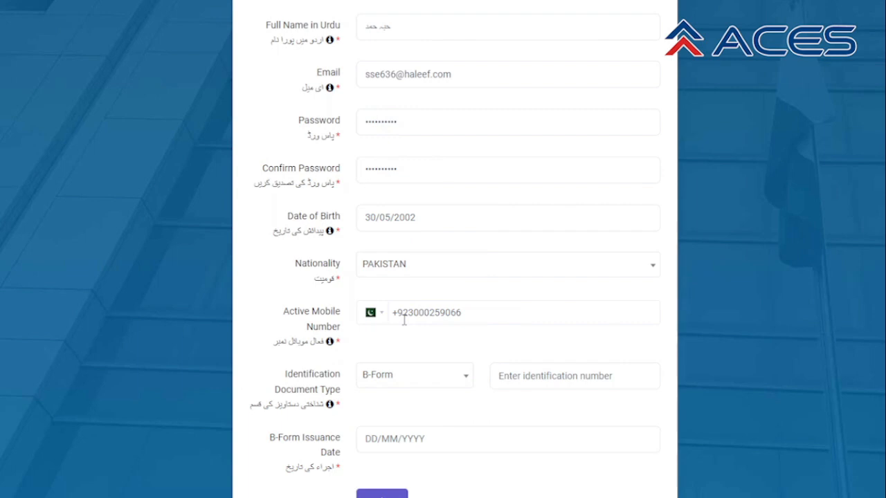
left_click(530, 374)
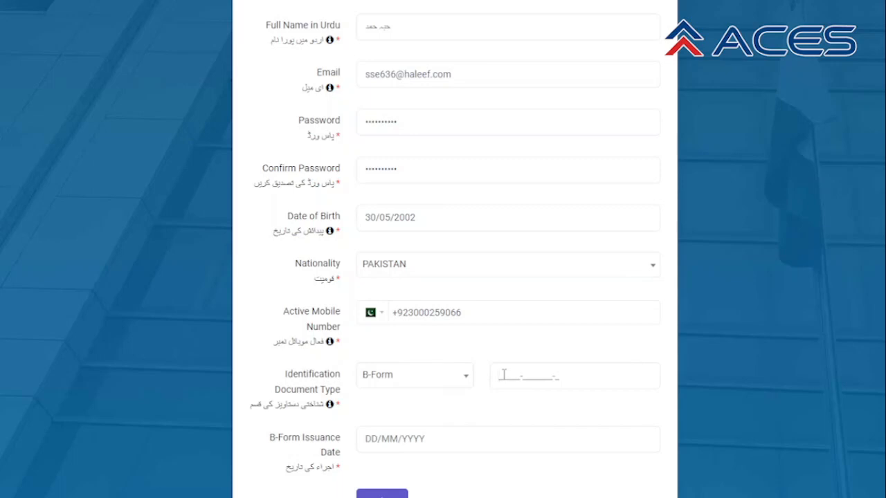
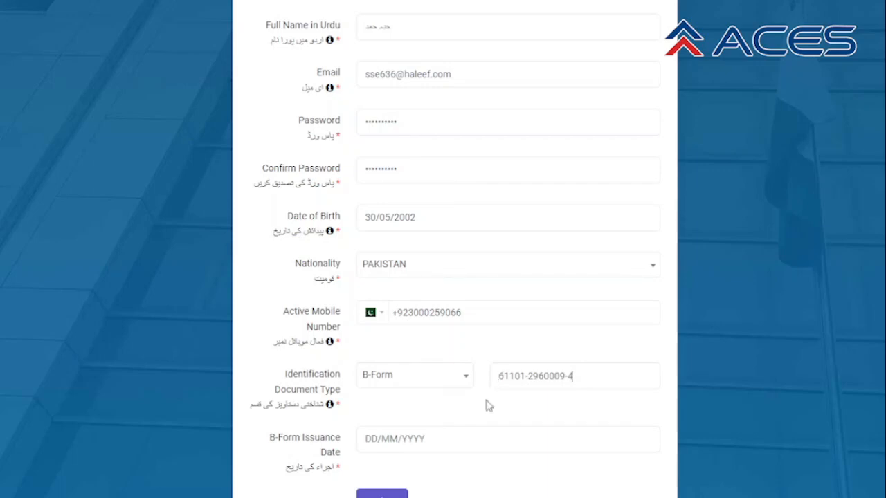
Pick 22 October 2016 in the B-Form Issuance Date picker.
left_click(427, 443)
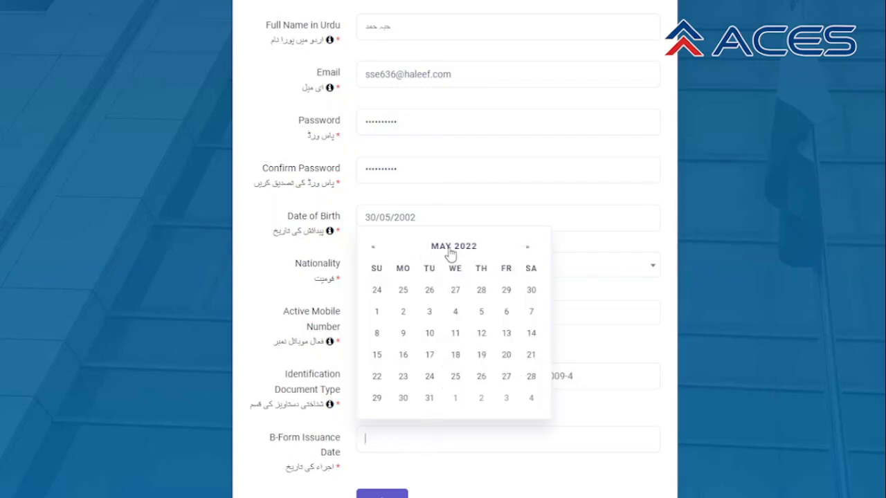
left_click(373, 250)
left_click(373, 250)
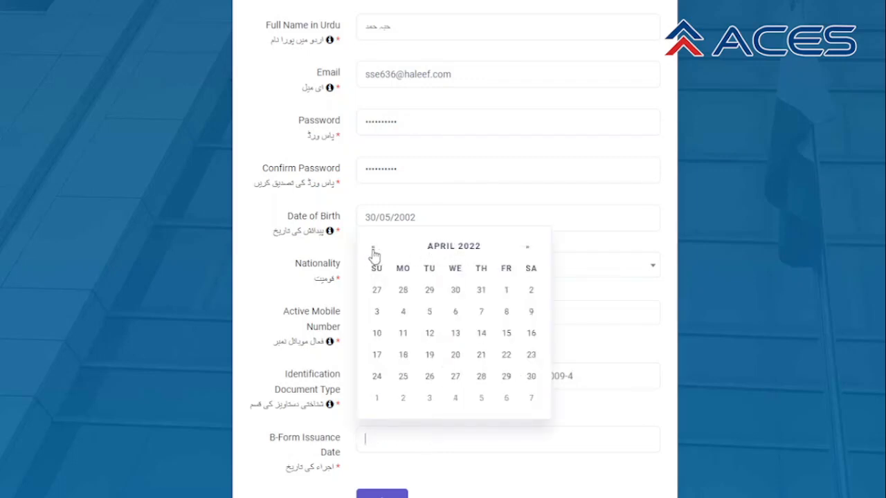
left_click(464, 251)
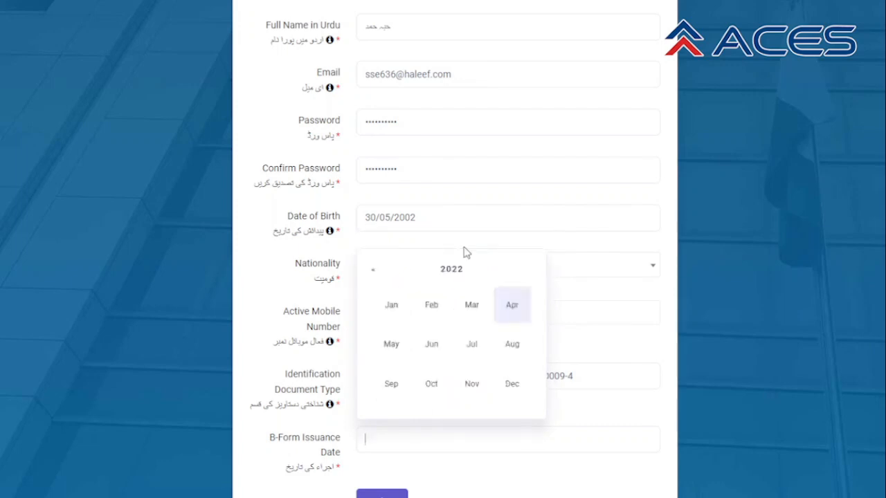
left_click(372, 271)
left_click(372, 270)
left_click(372, 270)
left_click(373, 271)
left_click(372, 271)
left_click(372, 272)
left_click(433, 384)
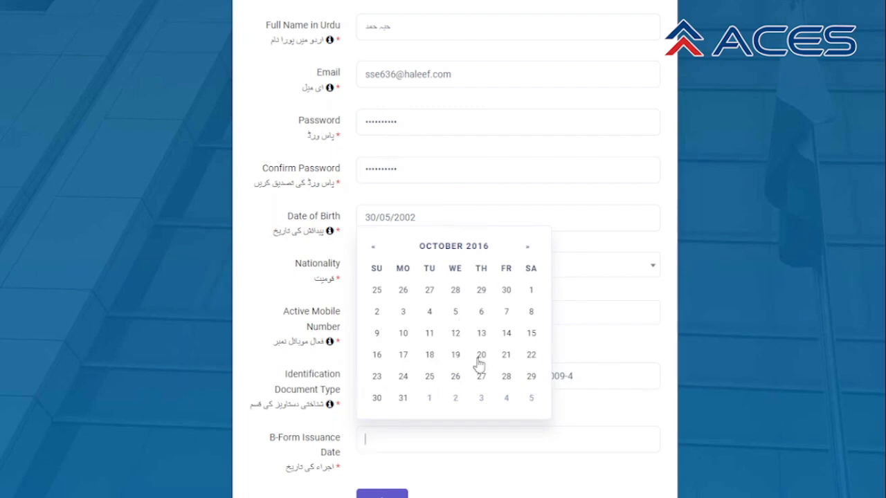
left_click(531, 356)
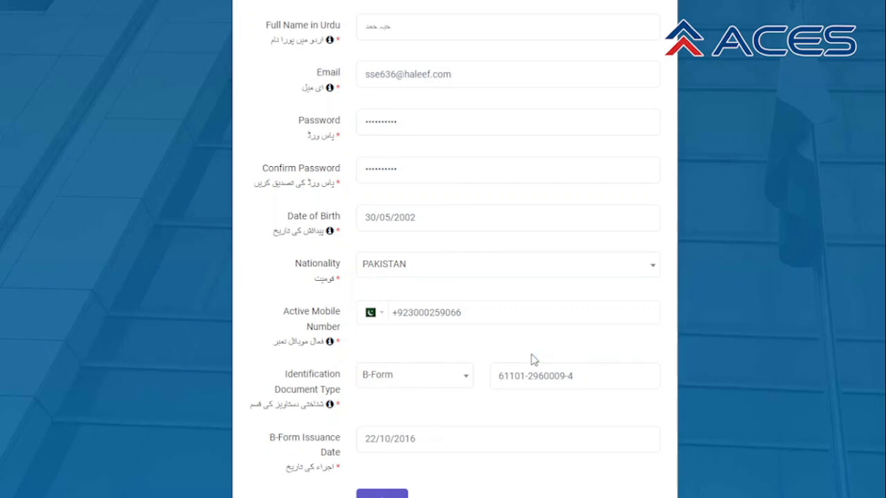
Scroll to the bottom of the sign-up form and submit it with Register.
scroll(520, 421, "down", 1)
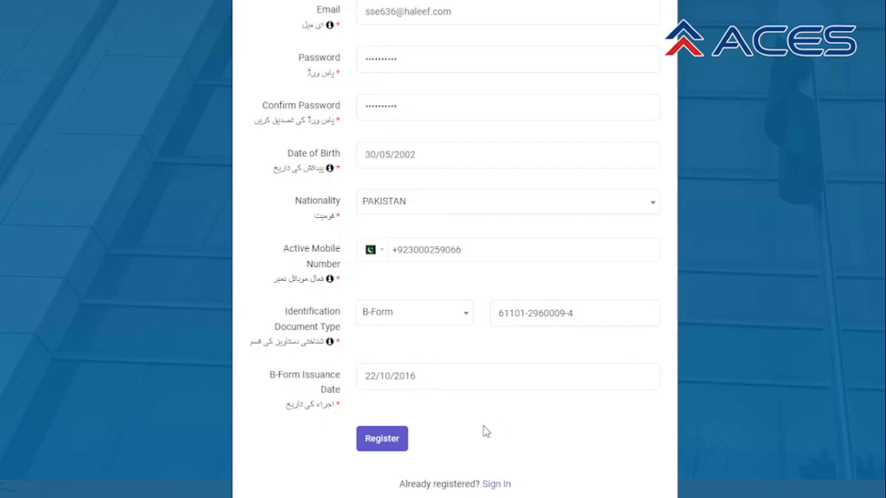
scroll(498, 425, "up", 3)
scroll(496, 429, "up", 1)
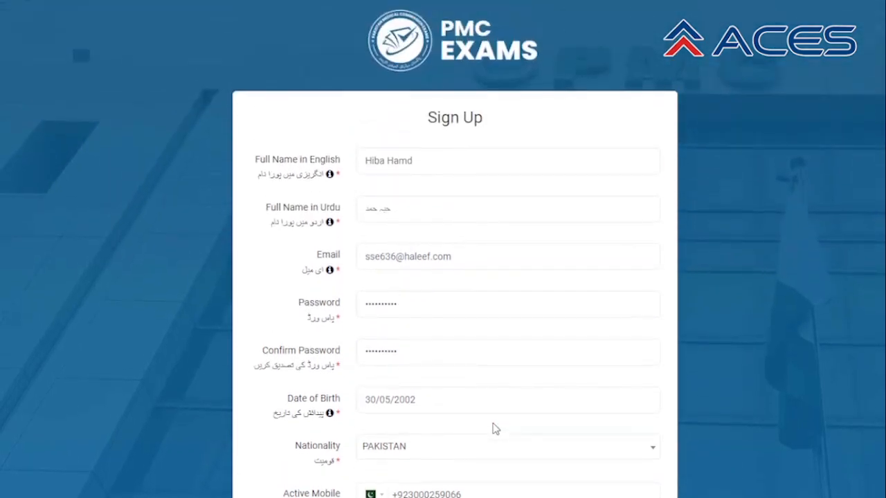
scroll(496, 428, "down", 3)
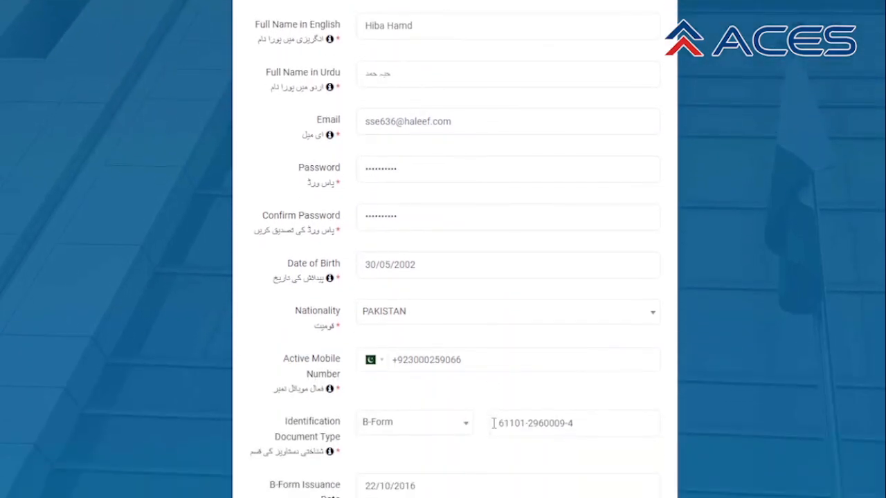
scroll(494, 423, "down", 1)
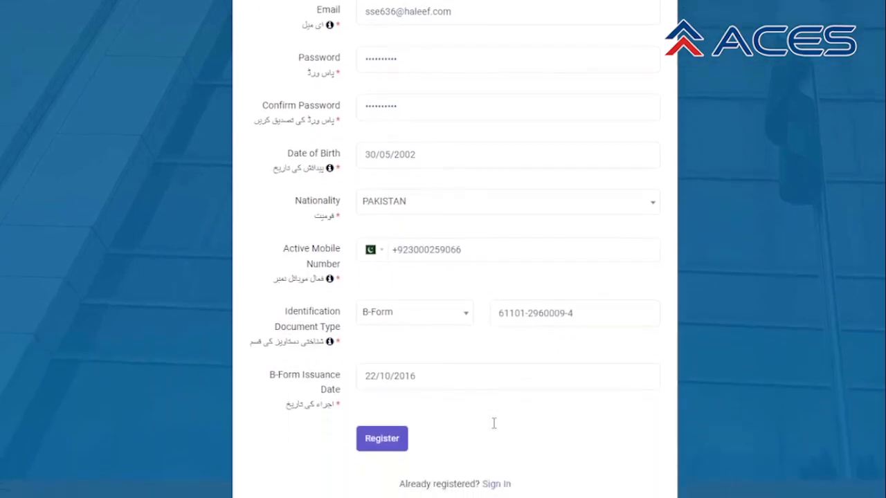
left_click(383, 439)
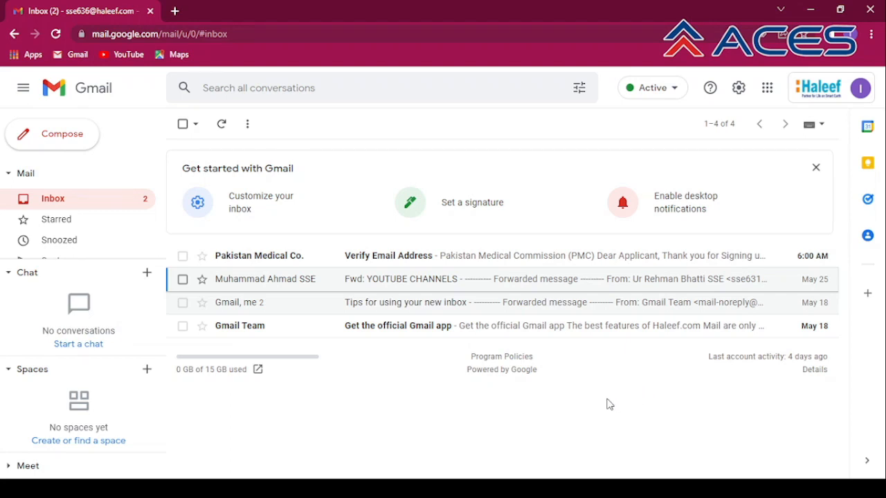
Open the Commission's 'Verify Email Address' message and select its verification link text.
left_click(403, 260)
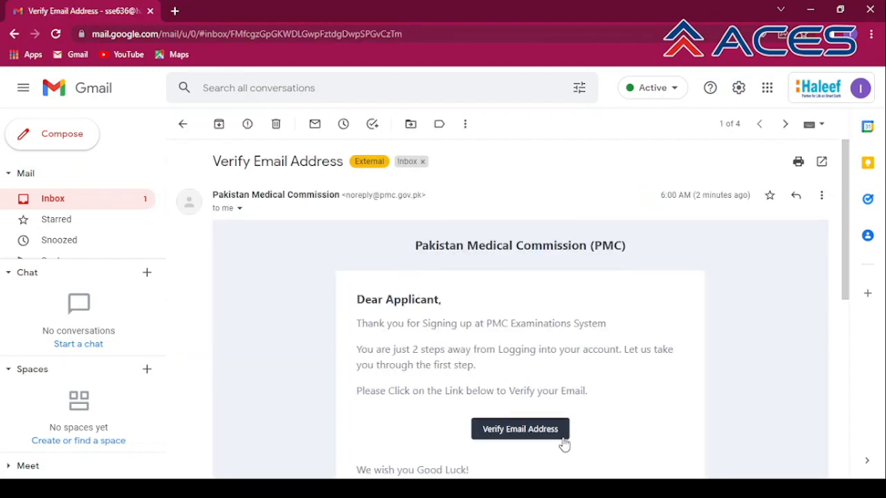
scroll(601, 423, "down", 3)
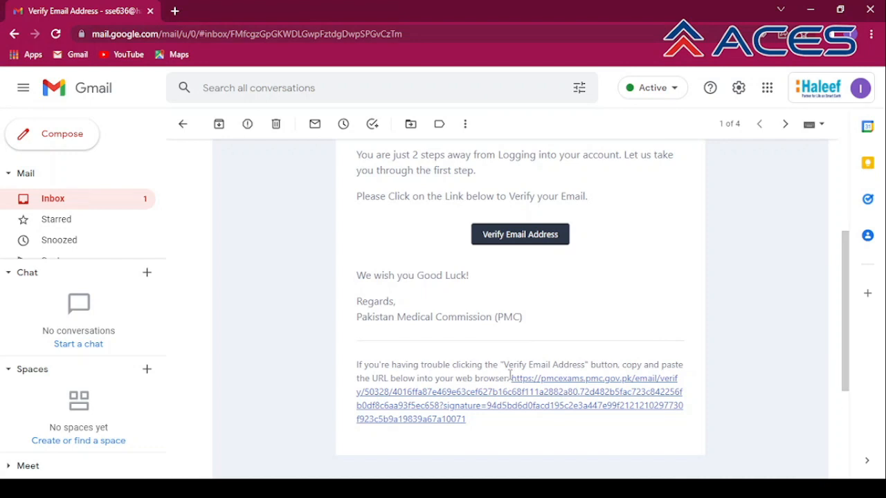
left_click_drag(510, 377, 546, 426)
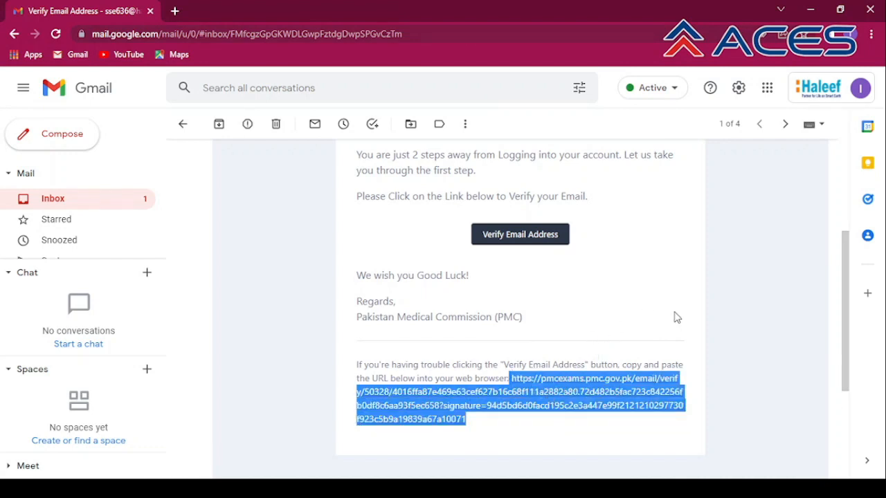
scroll(641, 318, "up", 2)
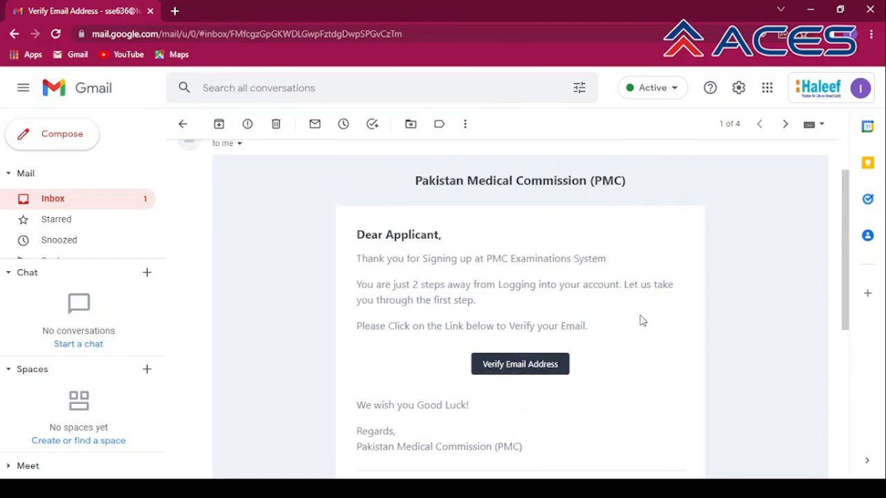
Verify the email address, then log in with the account email and password.
left_click(515, 367)
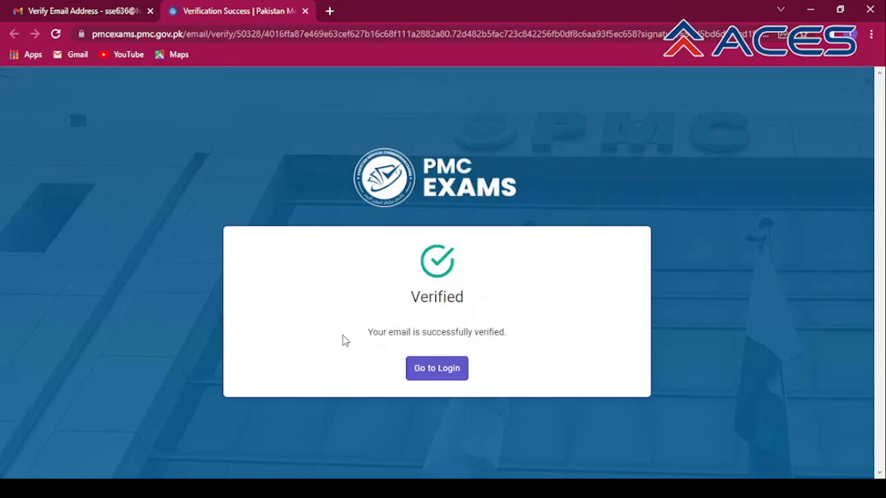
left_click(441, 371)
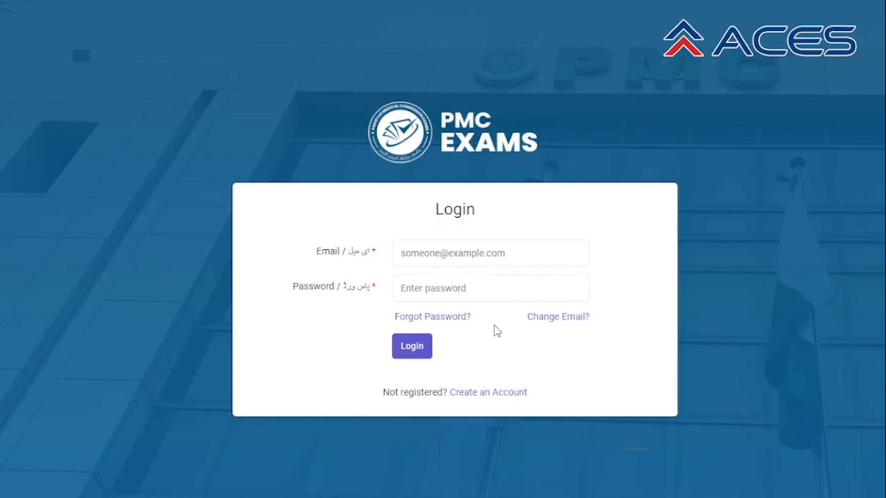
left_click(489, 256)
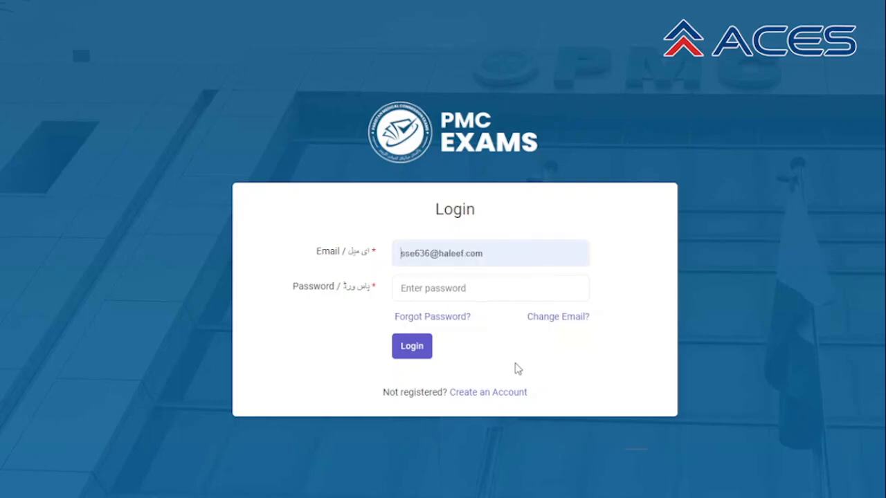
left_click(516, 367)
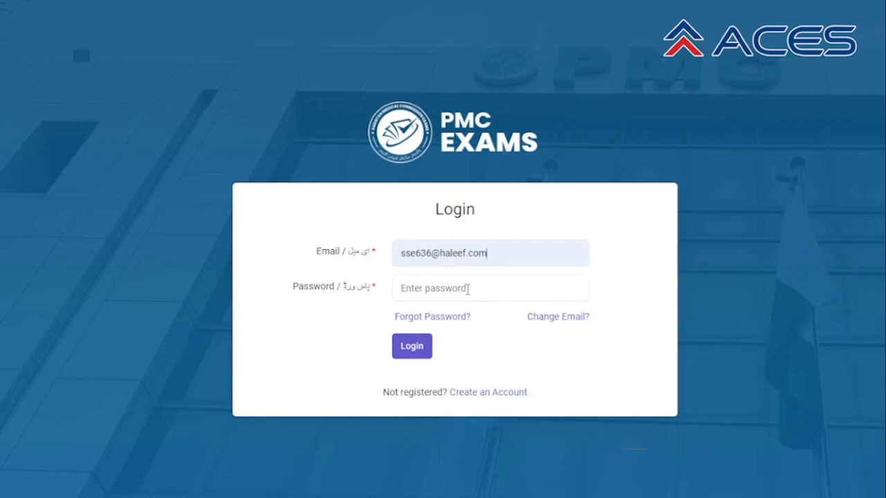
left_click(468, 290)
type("••••••••••")
left_click(408, 352)
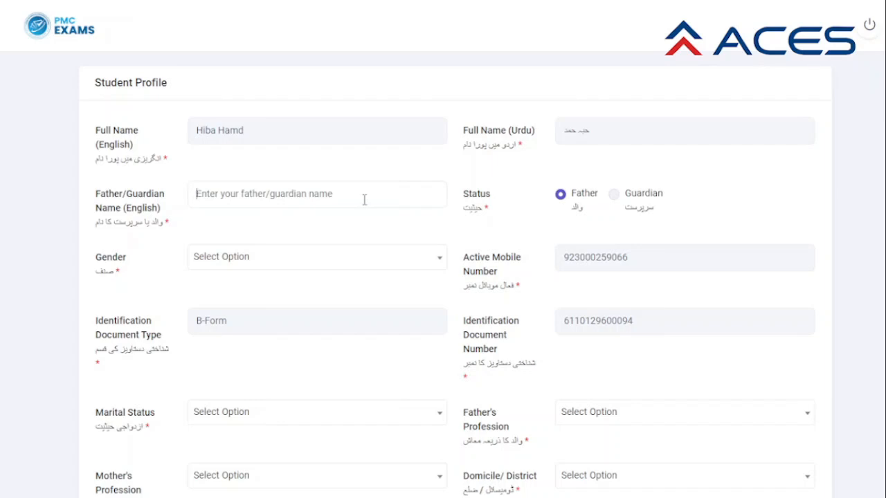
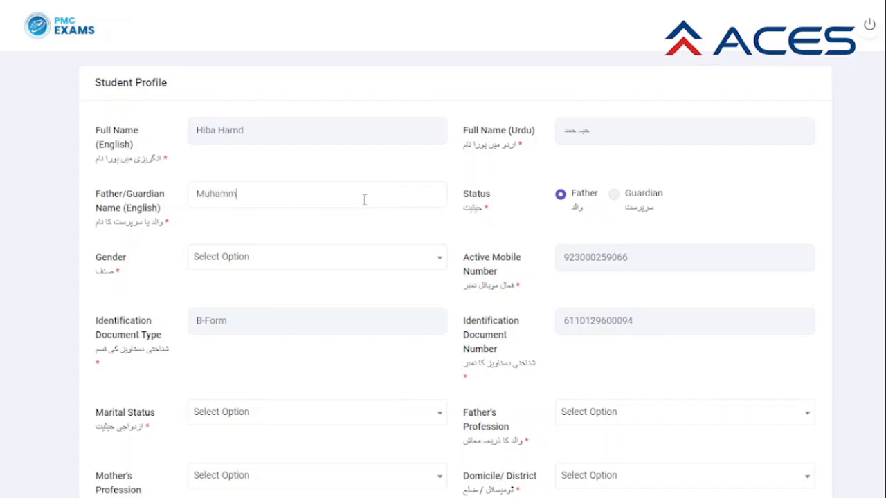
Choose Female in the profile's Gender dropdown.
left_click(437, 265)
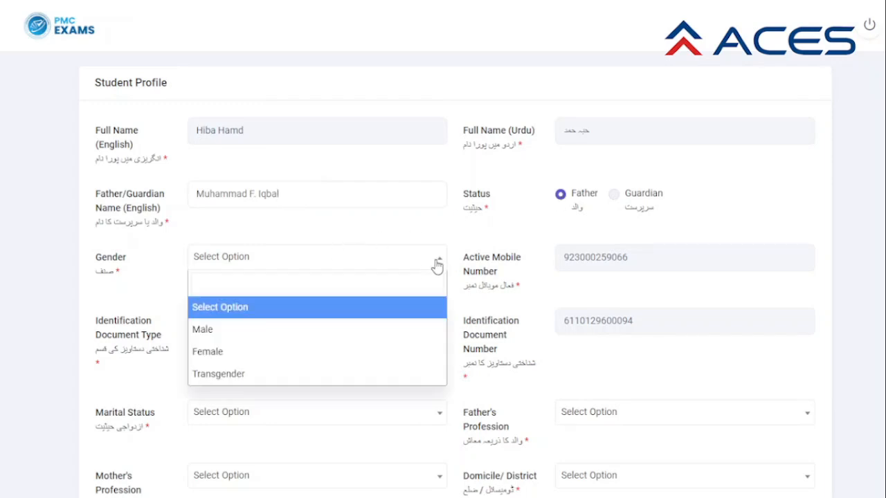
left_click(357, 354)
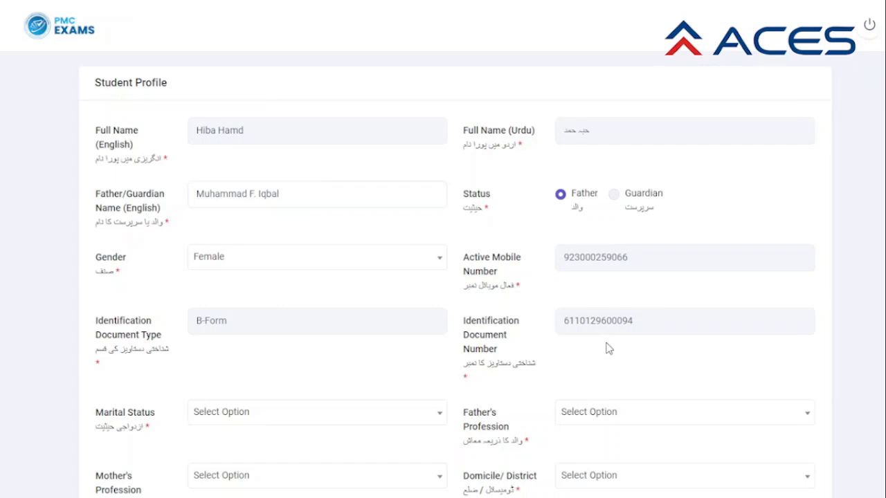
scroll(606, 348, "down", 1)
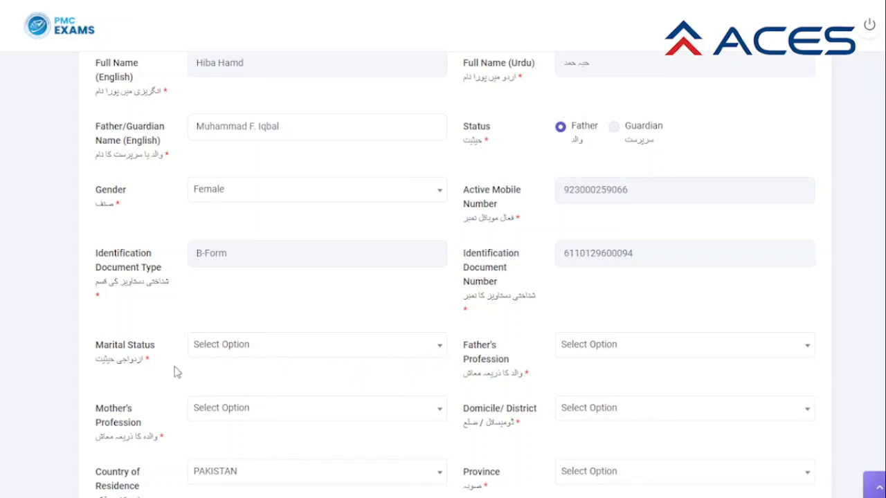
Choose Unmarried marital status, Architect for father, and House Wife for mother's profession.
left_click(438, 352)
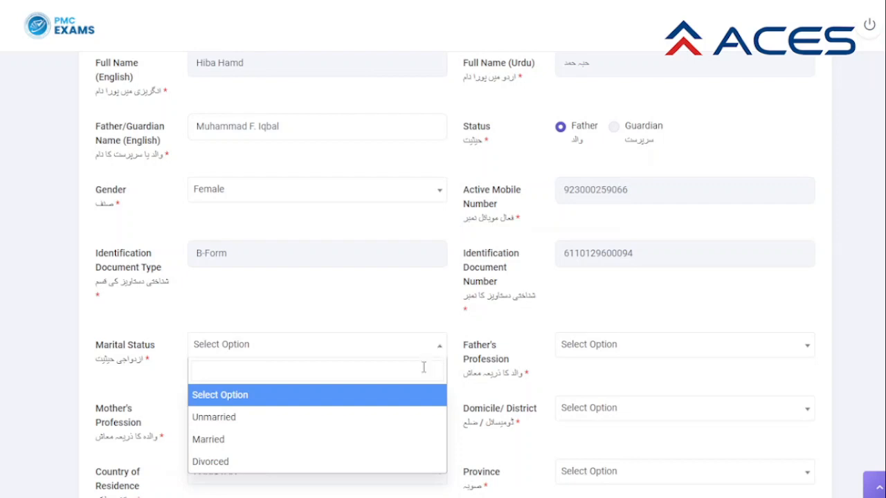
left_click(372, 423)
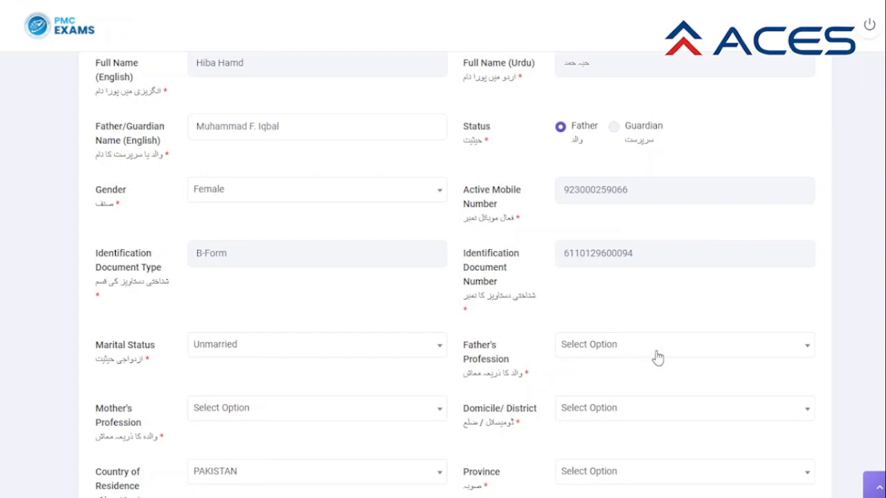
left_click(804, 349)
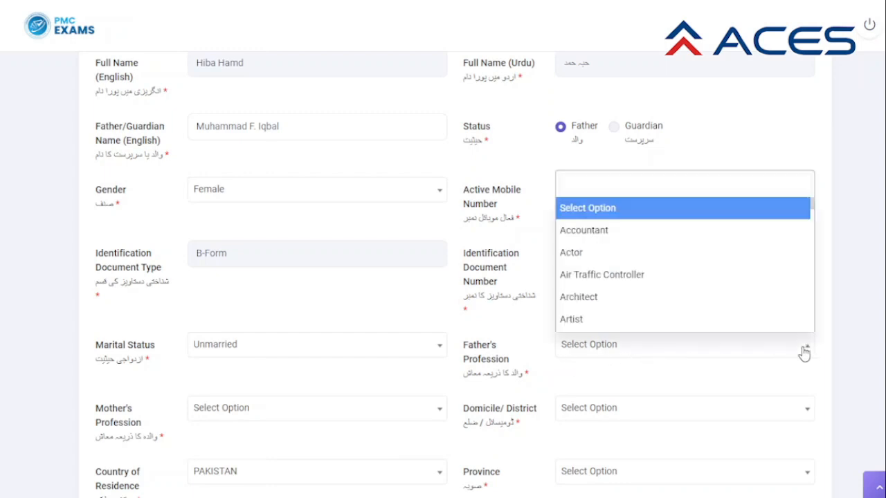
left_click(681, 308)
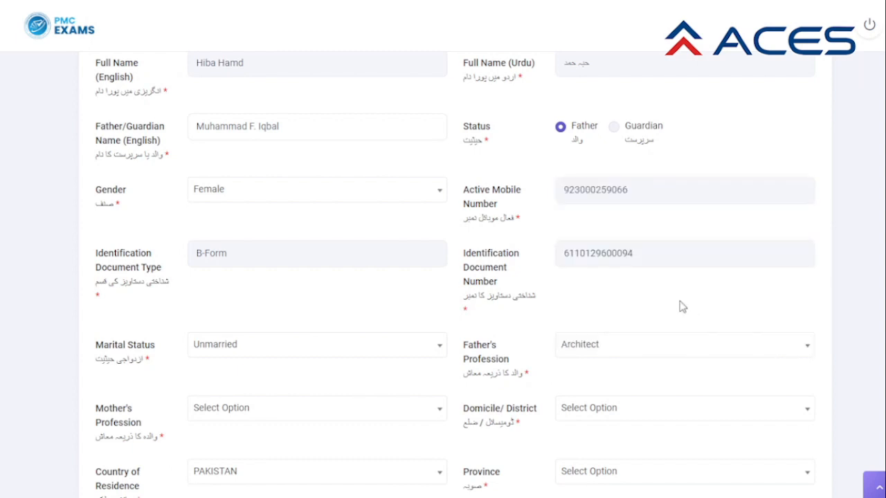
left_click(440, 413)
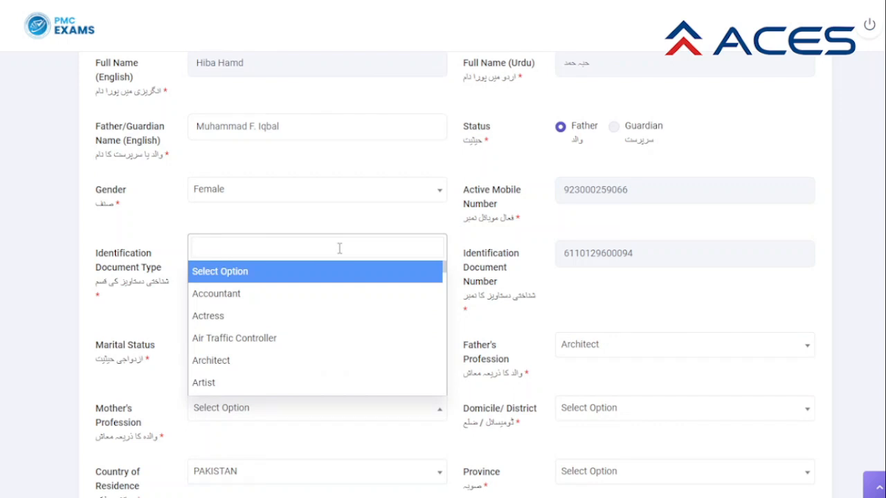
type("H")
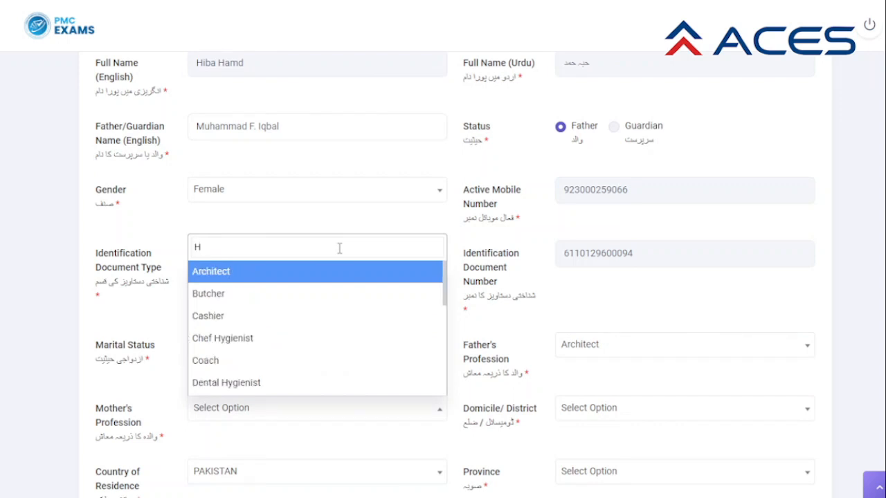
type("ou")
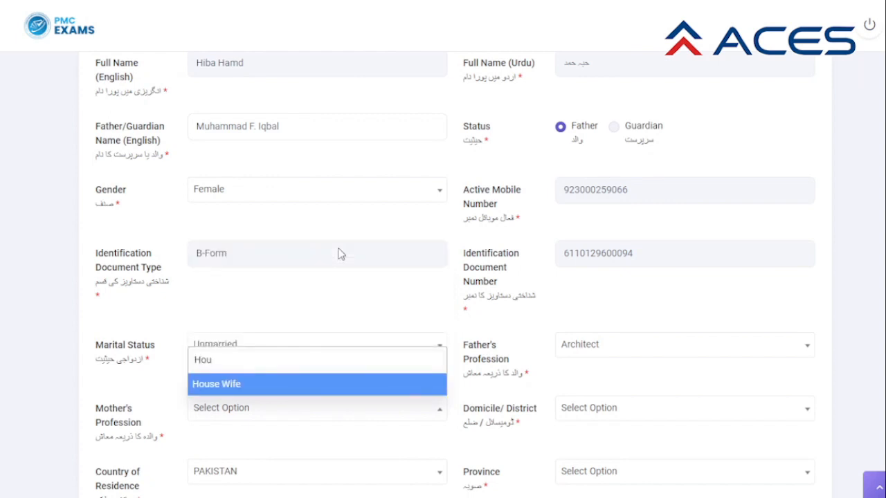
type("se")
left_click(248, 387)
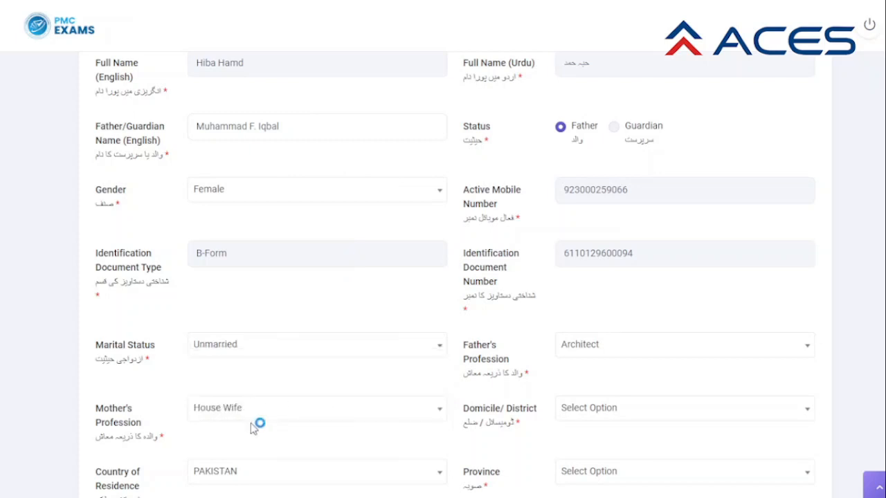
Search 'Lah' in the Domicile/District list and pick Lahore.
left_click(682, 423)
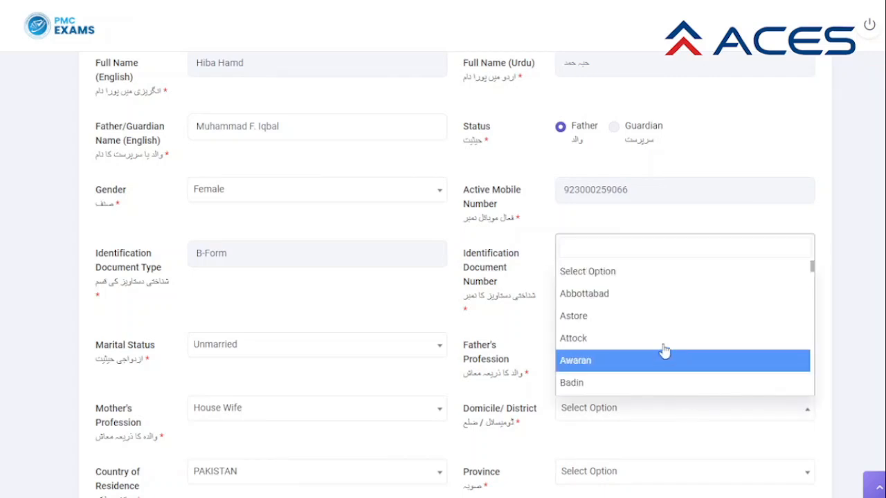
scroll(682, 308, "down", 1)
scroll(684, 306, "down", 10)
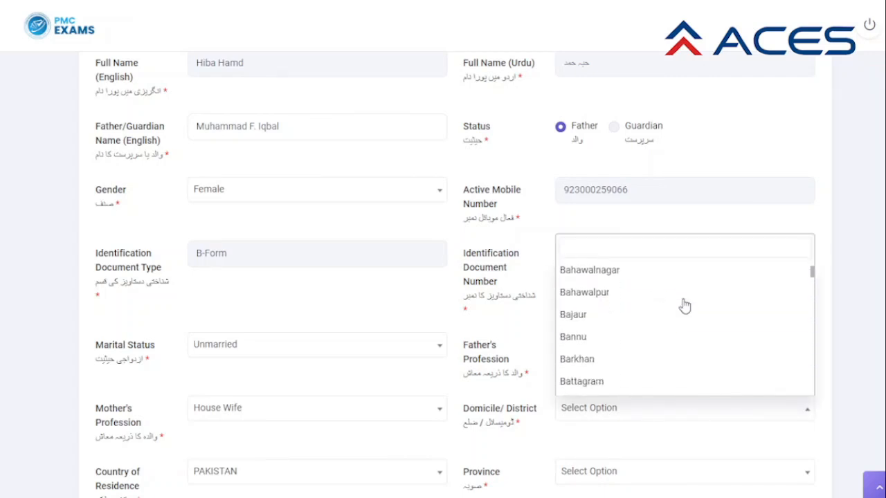
scroll(682, 306, "down", 3)
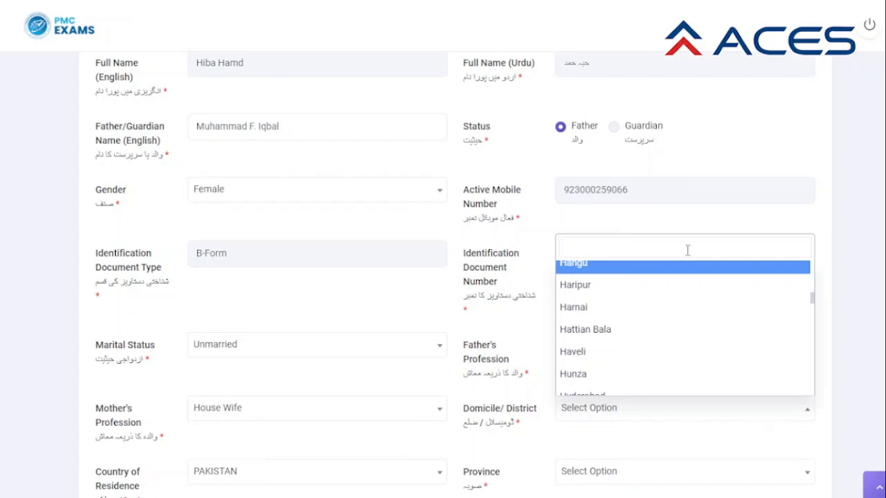
type("La")
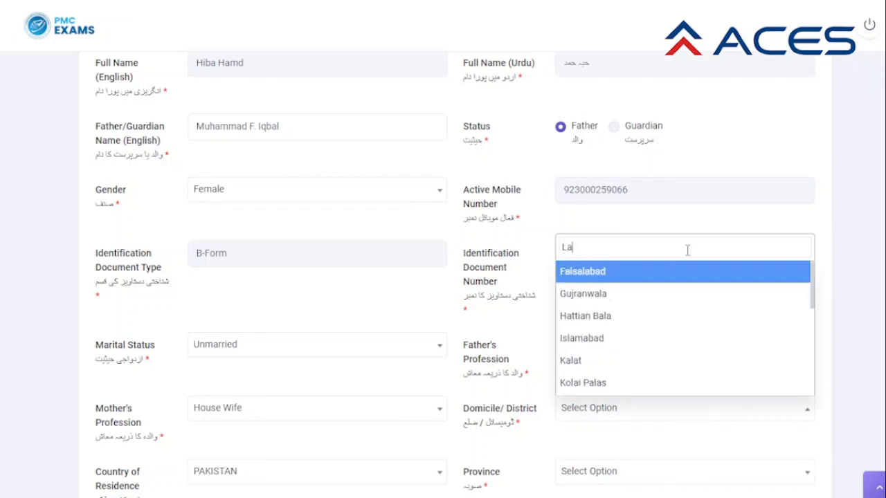
type("h")
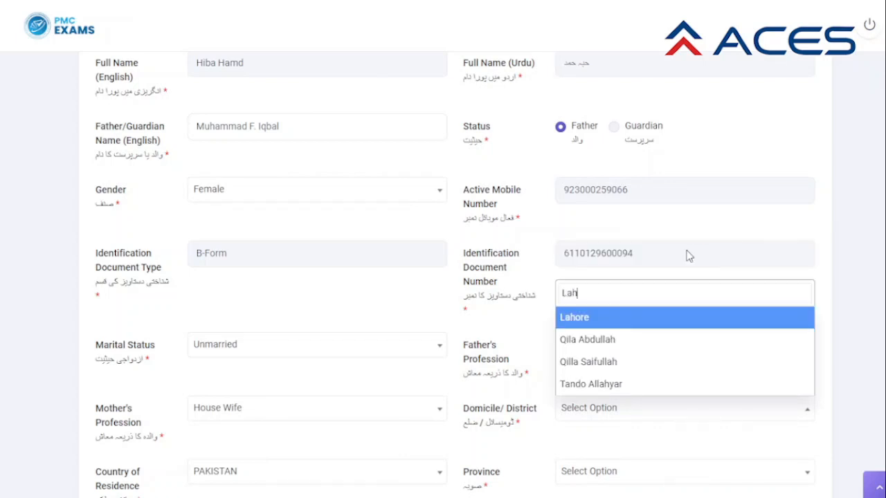
left_click(671, 319)
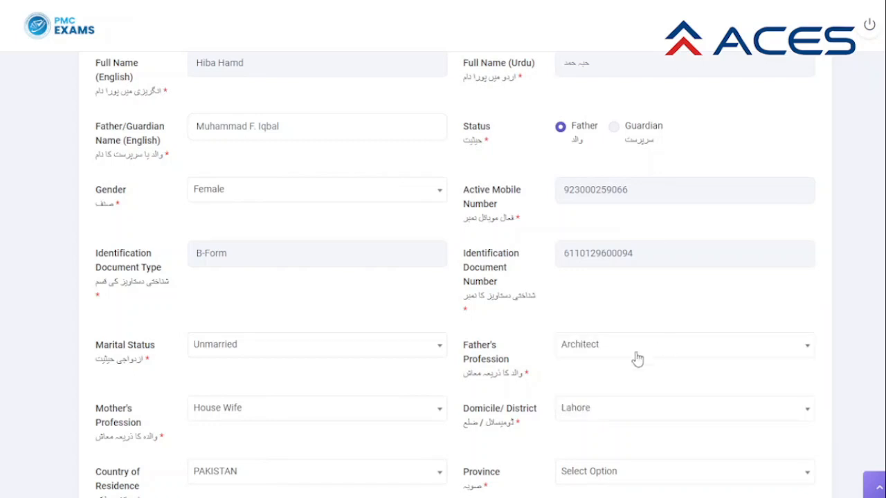
Set the Province to Punjab.
scroll(620, 364, "down", 1)
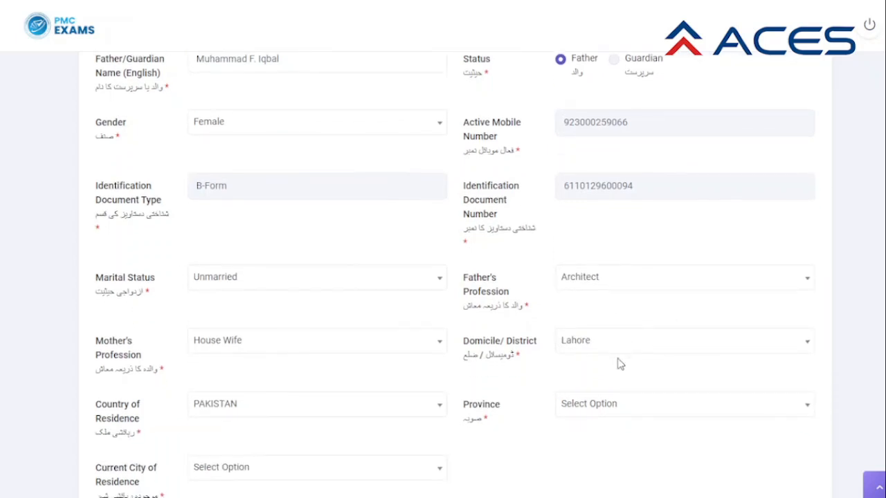
scroll(620, 364, "down", 1)
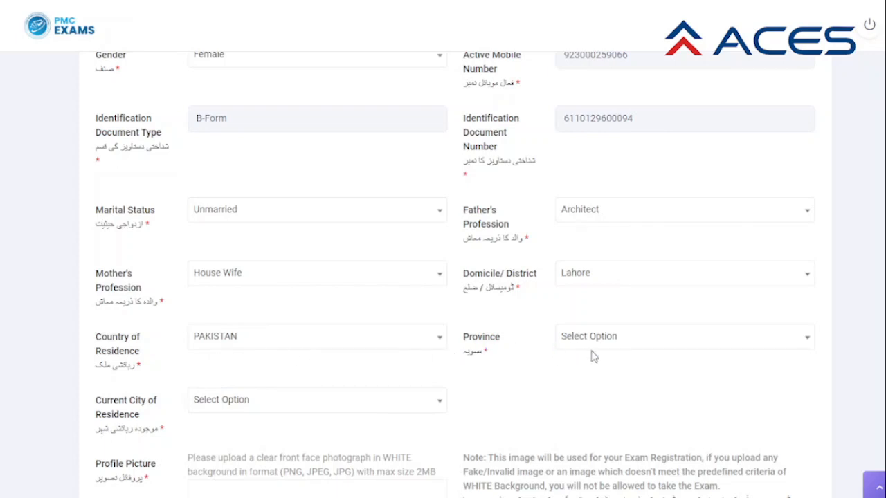
left_click(806, 347)
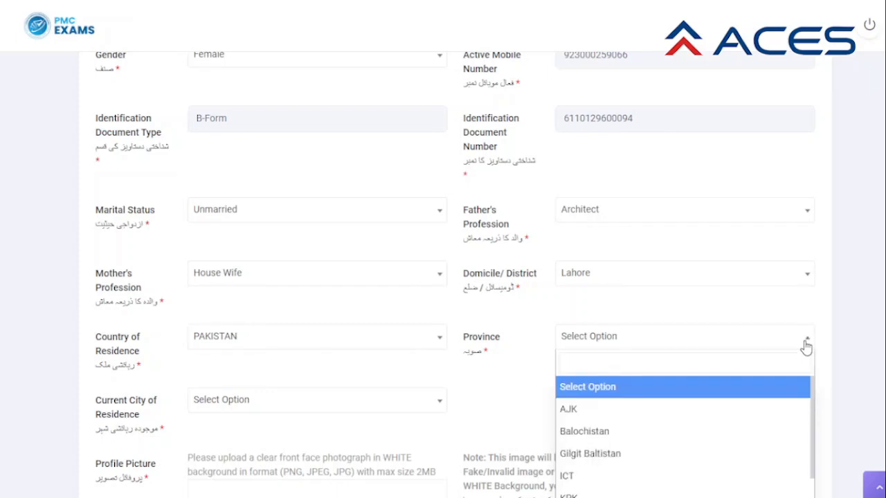
scroll(805, 348, "down", 1)
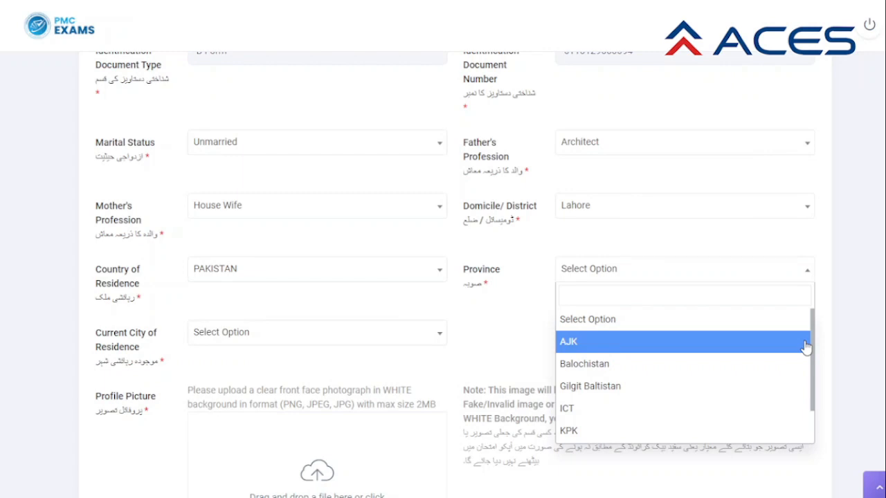
scroll(773, 374, "down", 1)
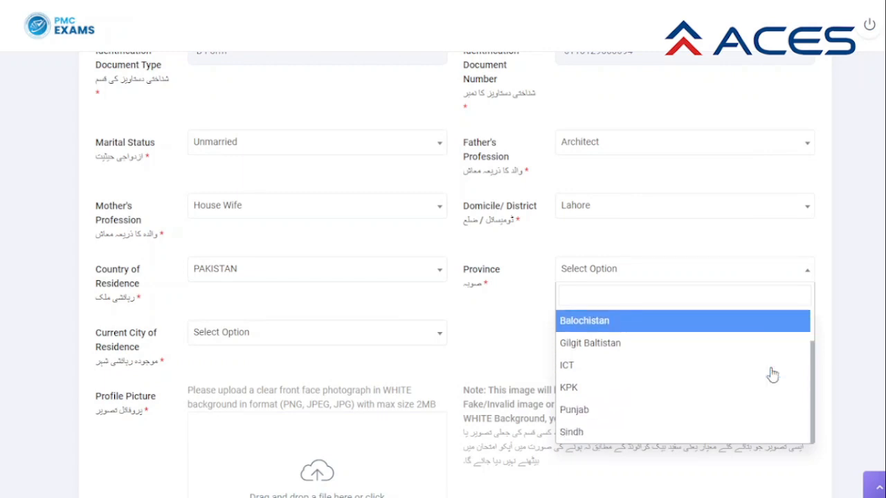
scroll(772, 375, "up", 1)
scroll(772, 374, "down", 1)
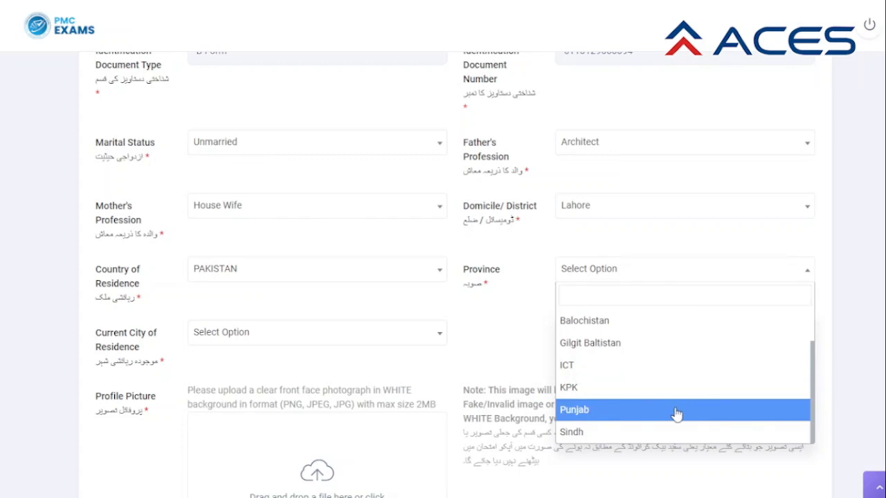
left_click(676, 414)
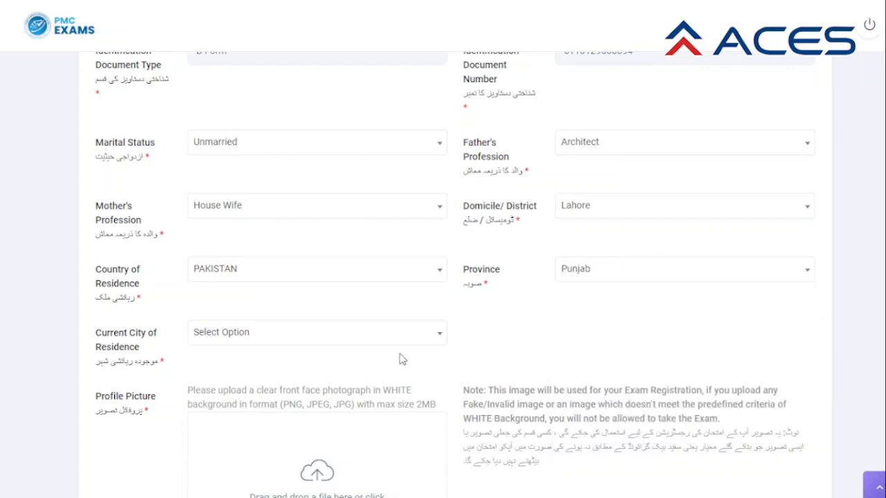
Set Current City of Residence to Lahore after searching 'Lah'.
left_click(317, 341)
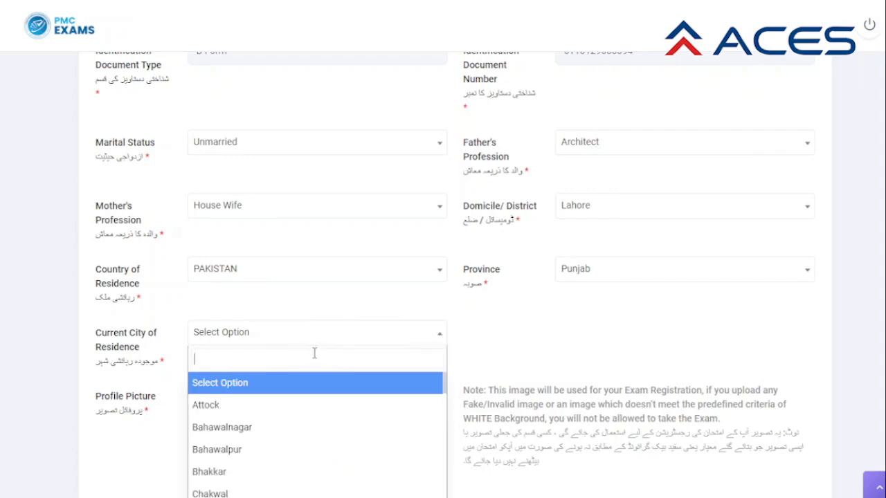
type("Lahore")
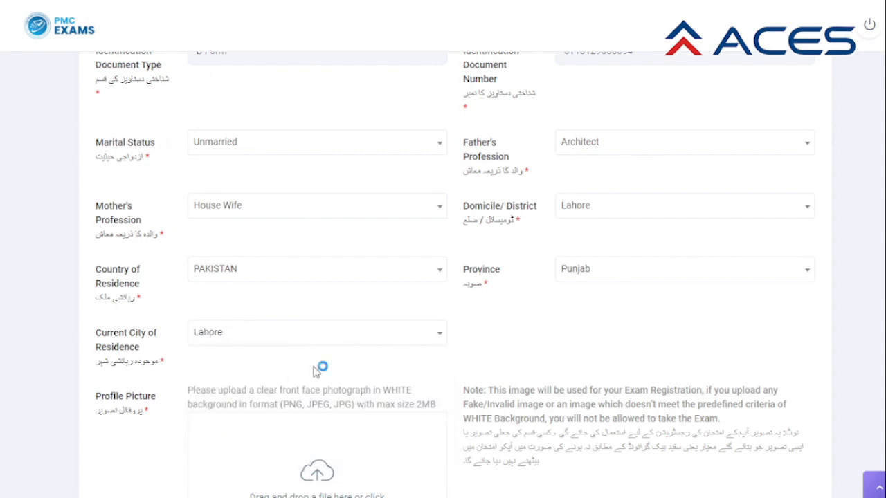
scroll(313, 371, "down", 1)
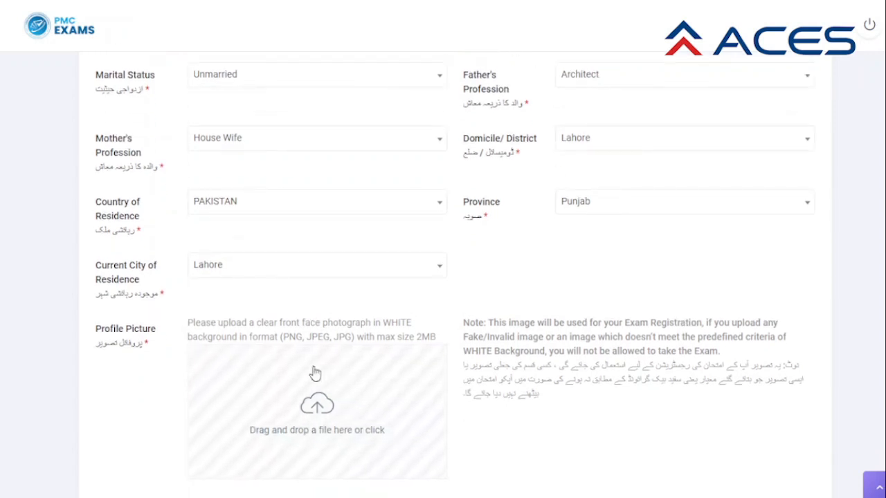
Upload the white-background doctor-with-stethoscope photo as the profile picture.
scroll(315, 374, "down", 1)
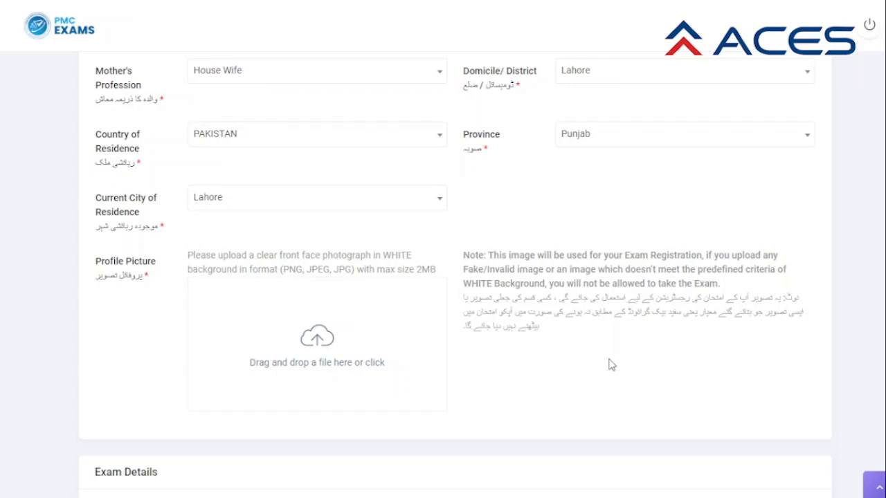
left_click(320, 347)
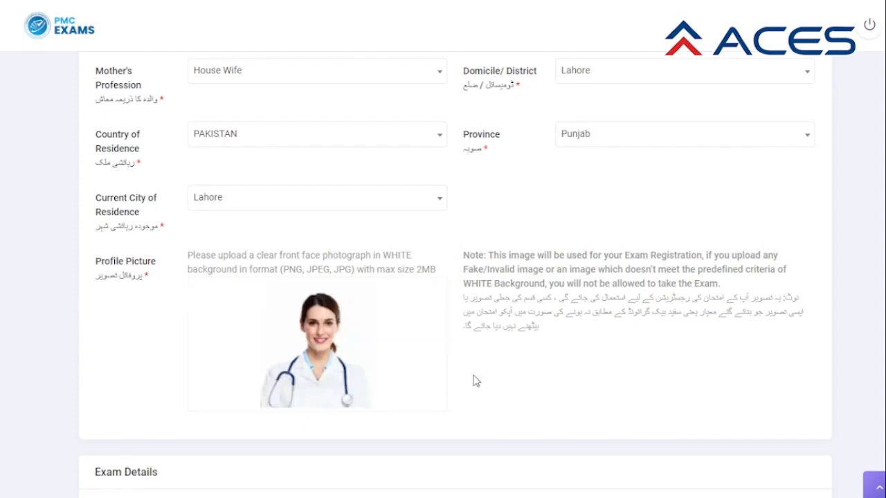
scroll(476, 381, "down", 1)
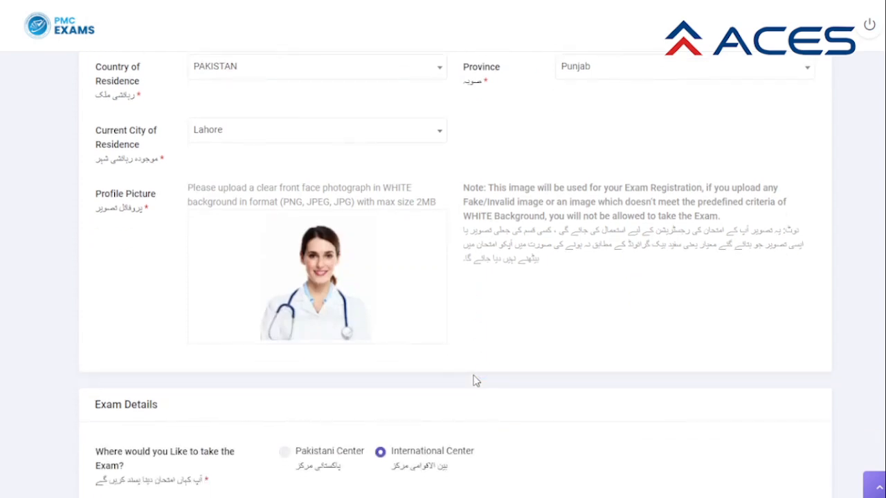
scroll(476, 380, "down", 1)
Choose a Pakistani center for the exam in Exam Details.
left_click(476, 379)
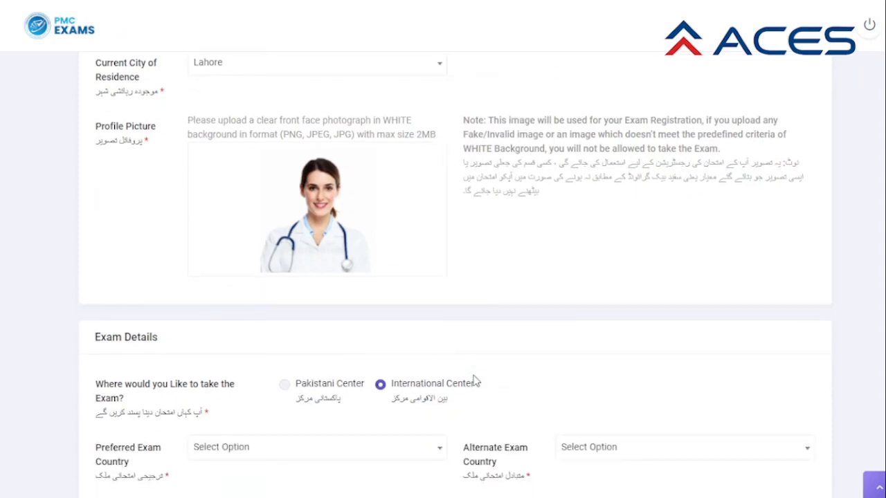
scroll(475, 381, "down", 1)
scroll(475, 381, "up", 2)
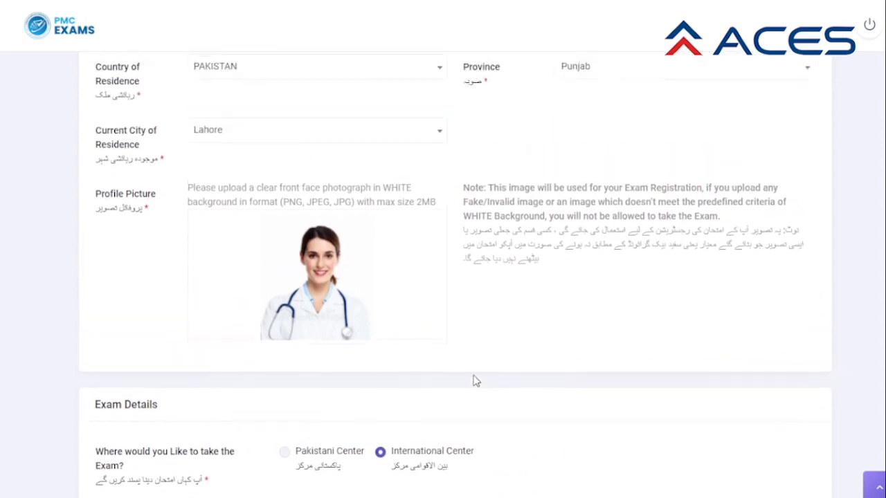
scroll(475, 381, "down", 2)
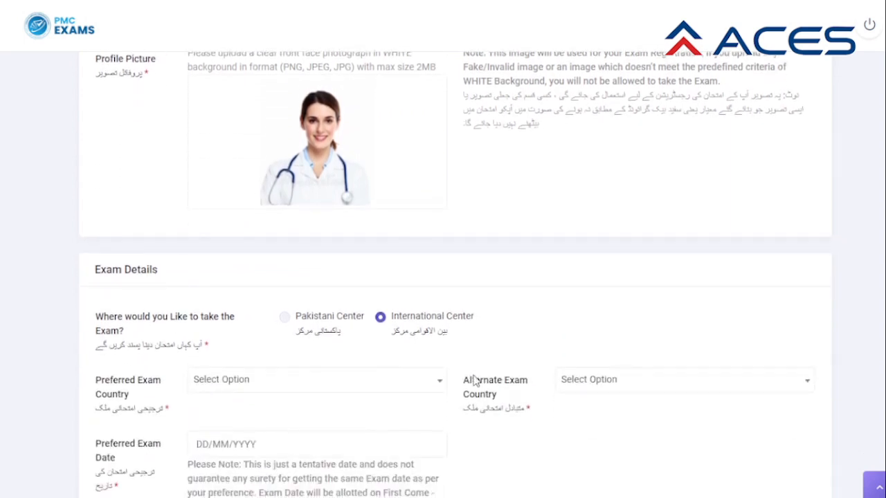
left_click(475, 380)
scroll(475, 380, "down", 1)
left_click(476, 380)
scroll(475, 379, "up", 1)
left_click(405, 337)
left_click(285, 318)
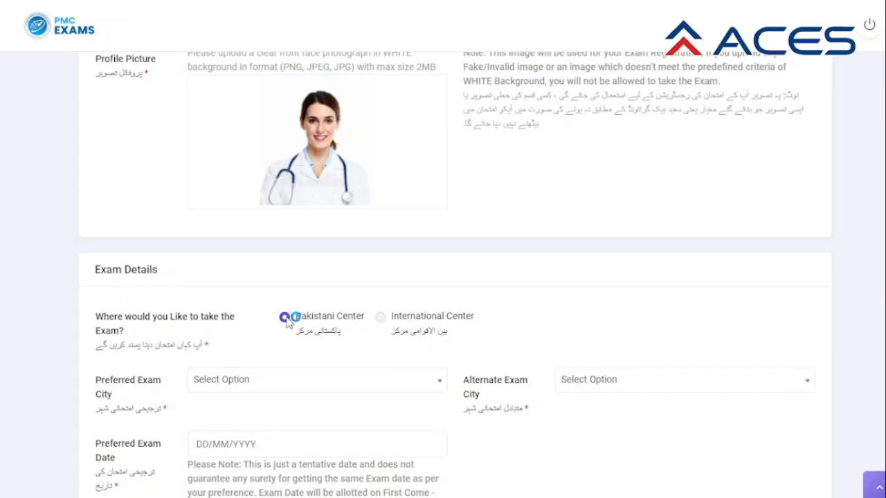
Set the preferred exam city to Islamabad and the alternate exam city to Lahore.
scroll(287, 321, "down", 1)
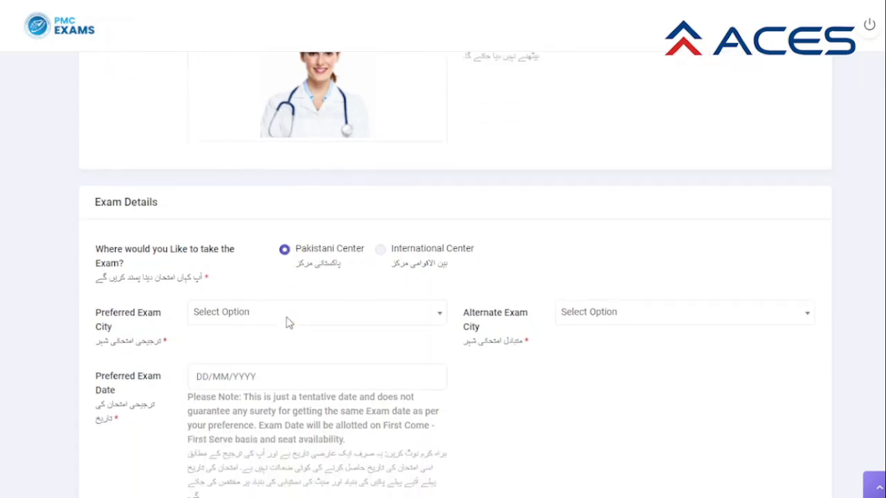
left_click(432, 319)
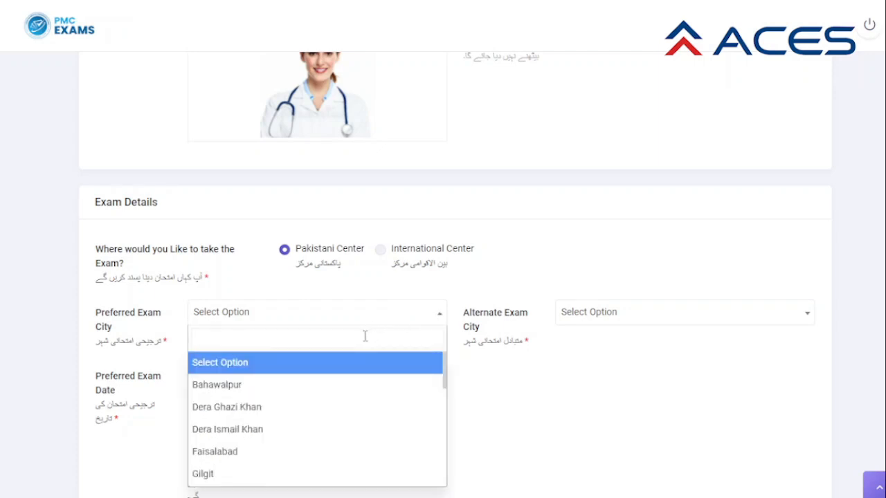
type("Lah")
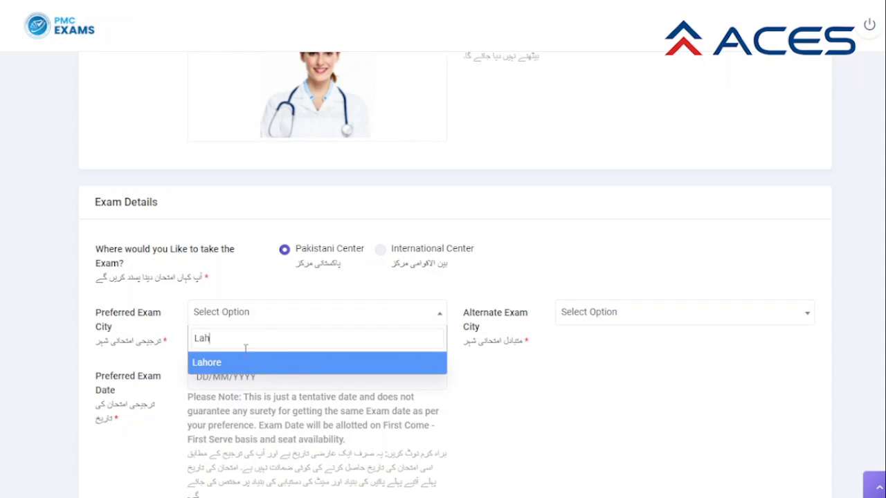
left_click_drag(245, 337, 188, 344)
key("BackSpace")
type("Isla")
left_click(218, 368)
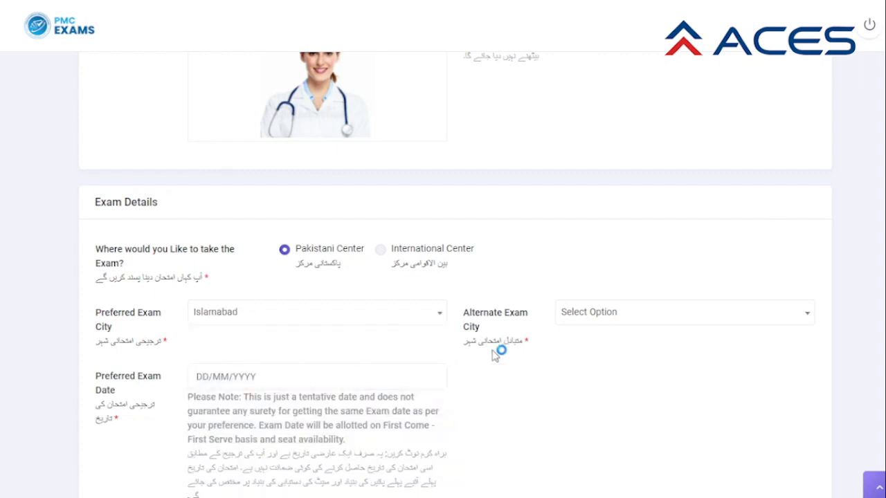
left_click(638, 321)
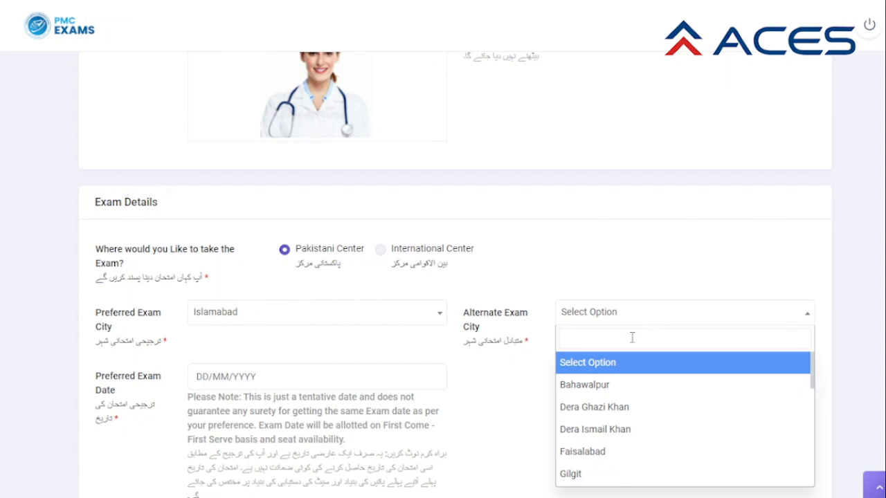
type("Lah")
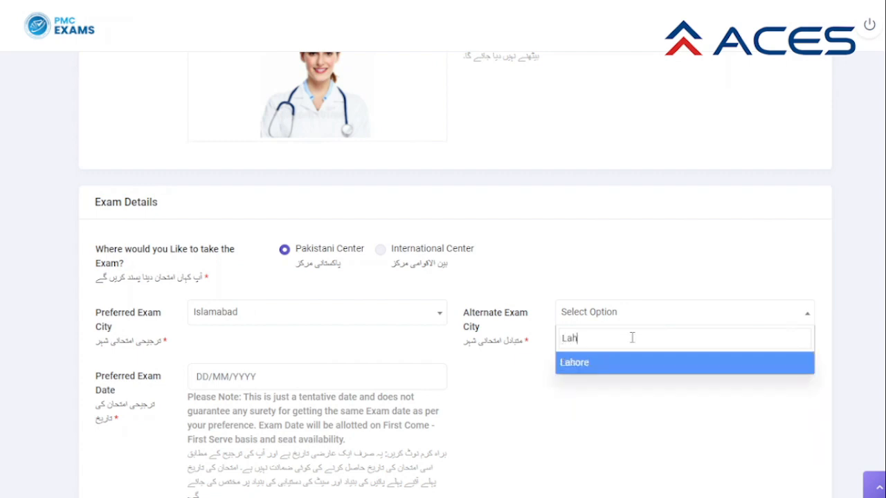
left_click(590, 368)
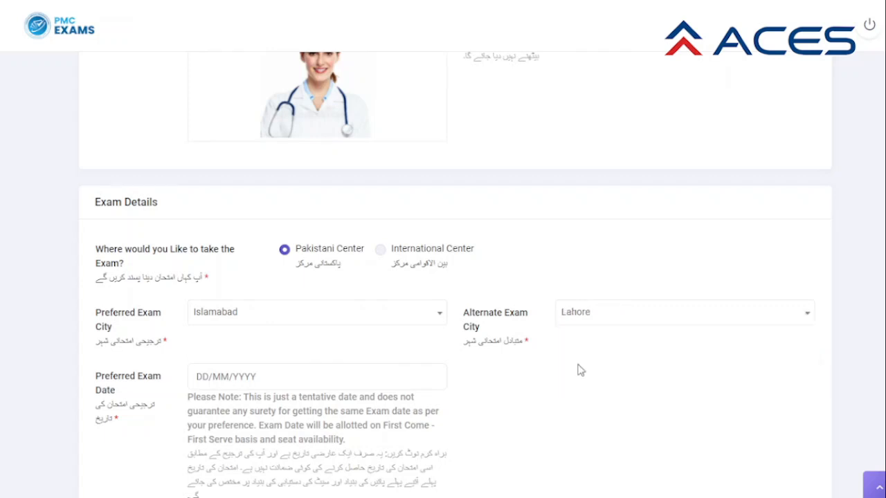
Pick 26 September 2022 in the Preferred Exam Date calendar.
left_click(333, 378)
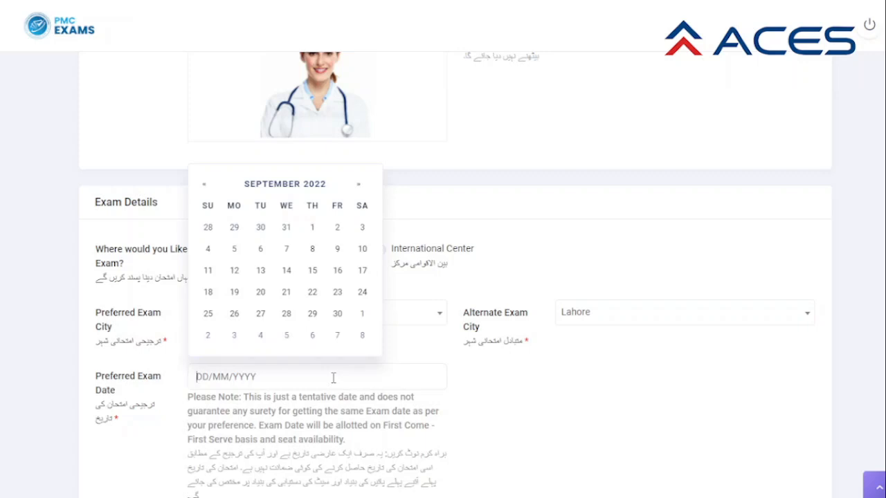
left_click(234, 316)
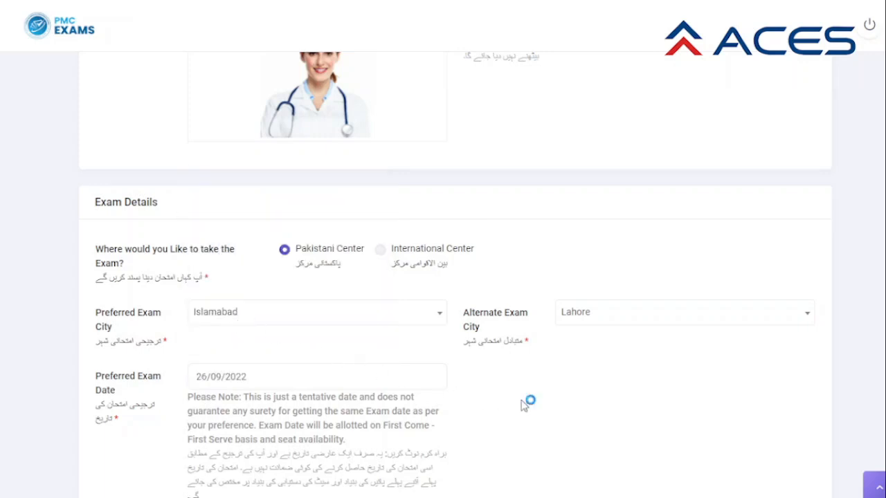
scroll(524, 406, "down", 1)
scroll(524, 406, "down", 1)
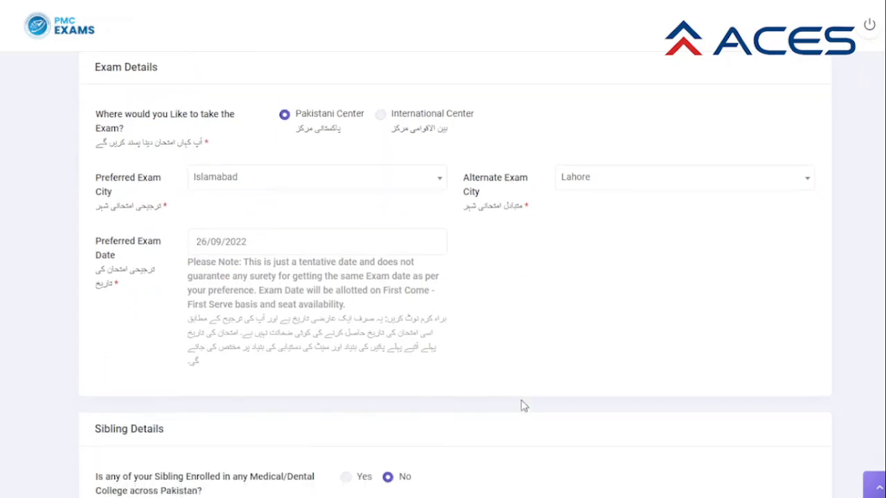
scroll(523, 406, "down", 1)
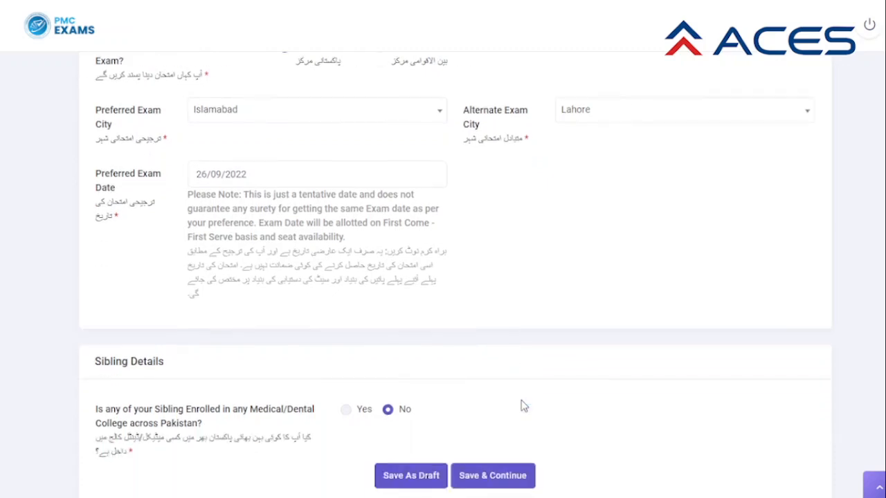
scroll(524, 406, "up", 1)
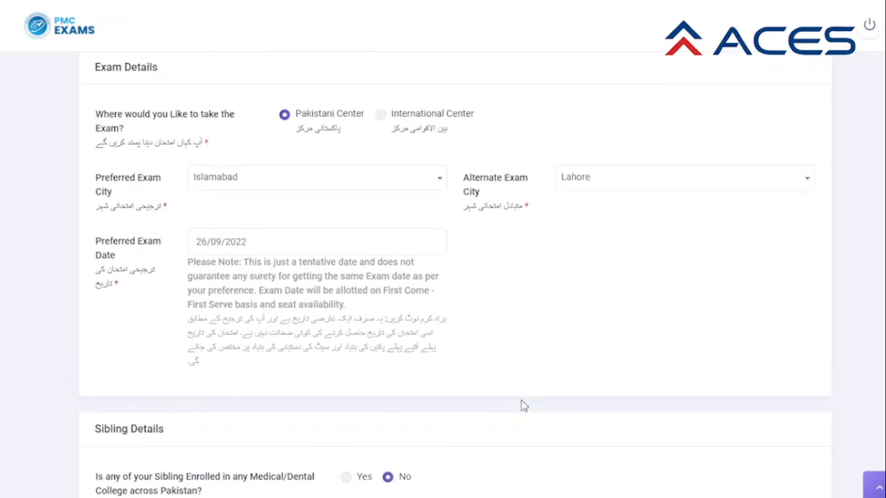
scroll(524, 406, "down", 1)
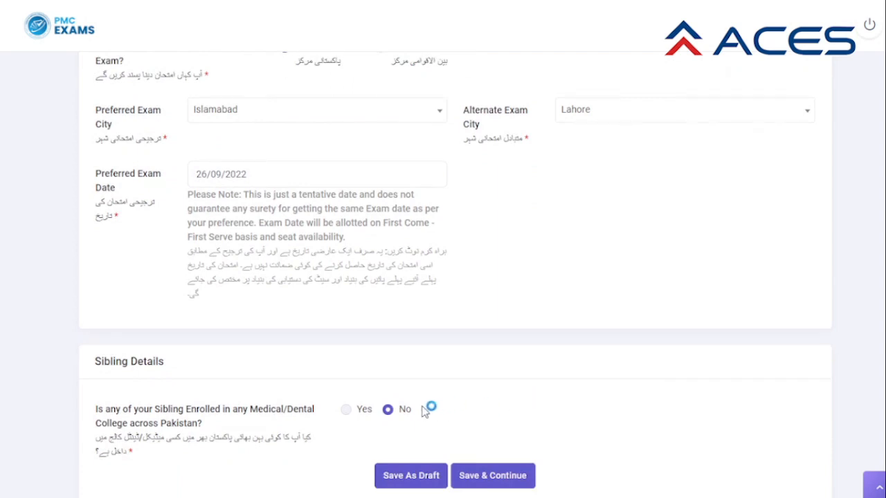
Answer Yes for a sibling and choose Pak Red Crescent Medical & Dental College.
left_click(346, 411)
left_click(635, 414)
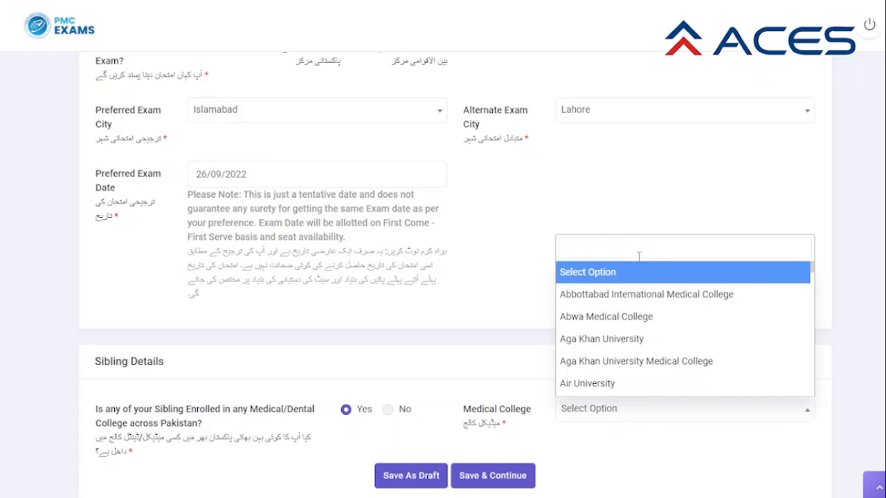
type("Pak")
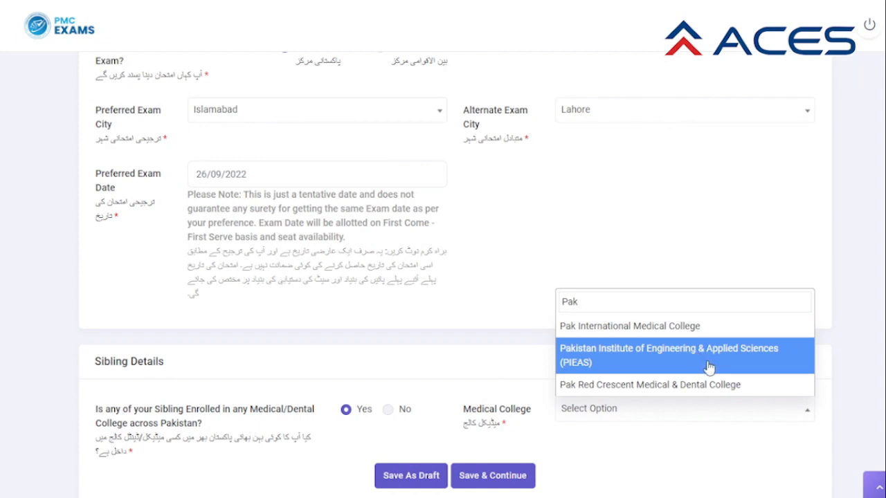
left_click(695, 385)
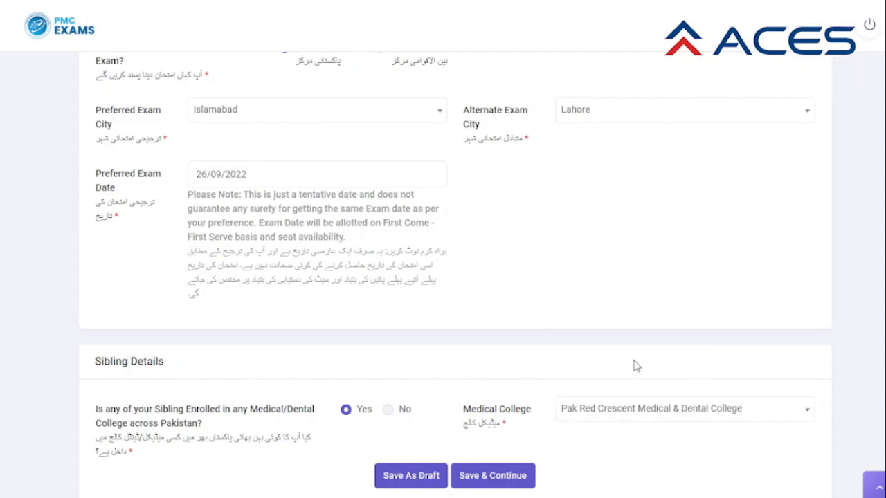
Review the filled student profile, then save it with Save & Continue and confirm Yes.
scroll(636, 365, "down", 1)
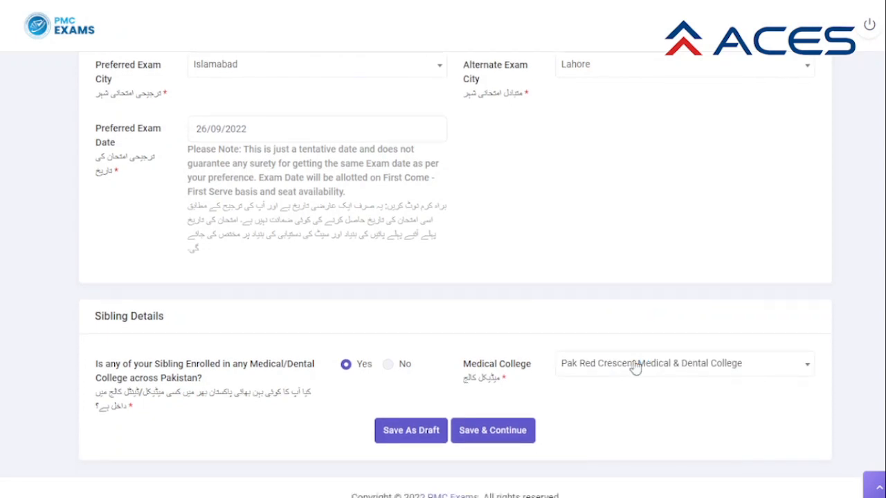
scroll(521, 369, "up", 1)
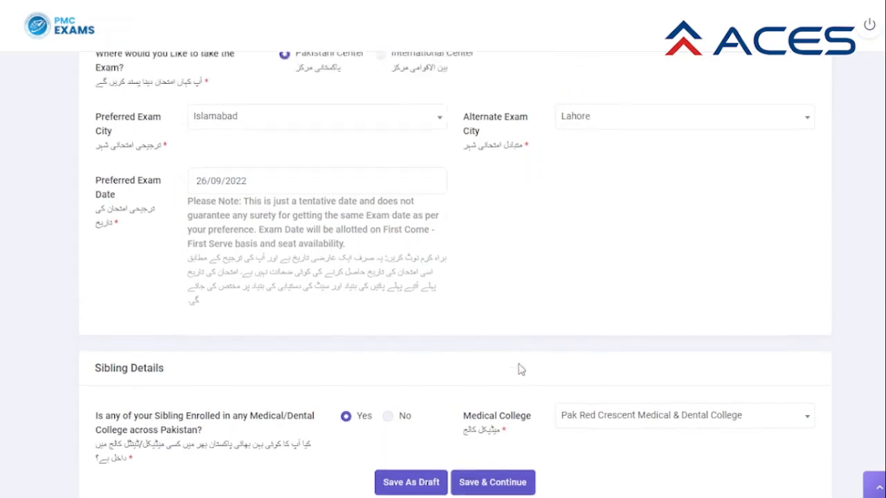
scroll(521, 369, "up", 15)
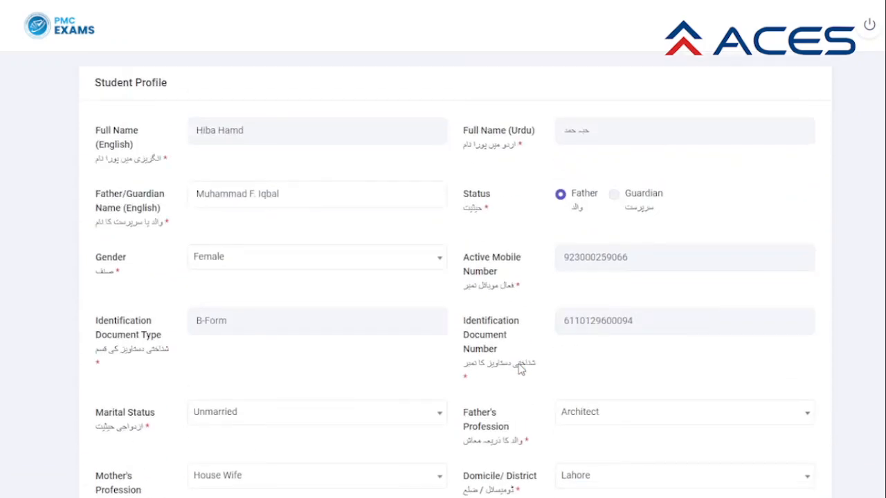
scroll(521, 369, "down", 1)
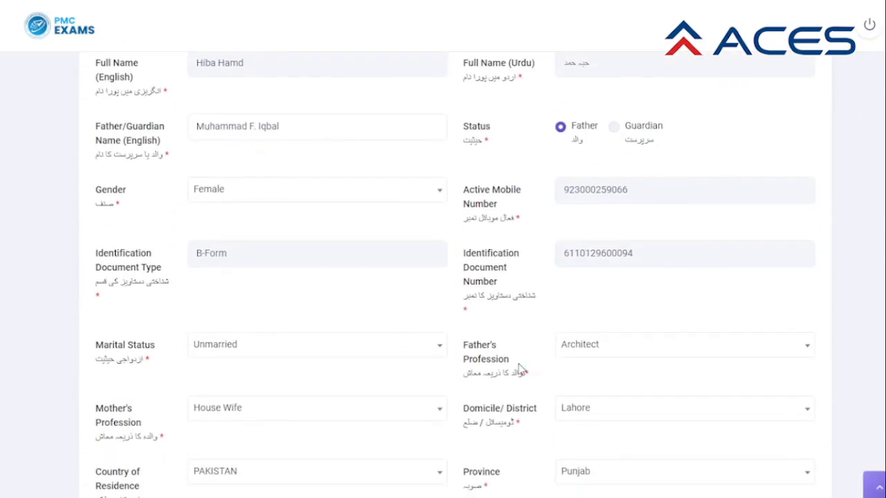
scroll(640, 391, "down", 2)
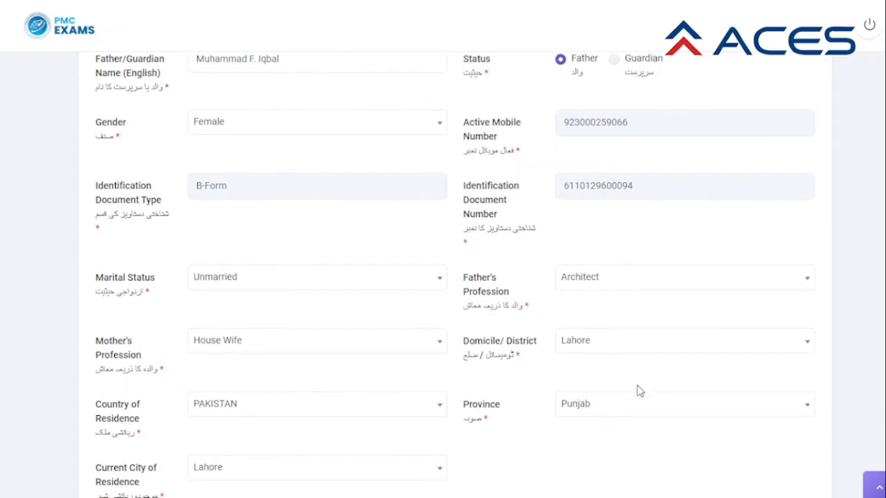
scroll(639, 391, "down", 3)
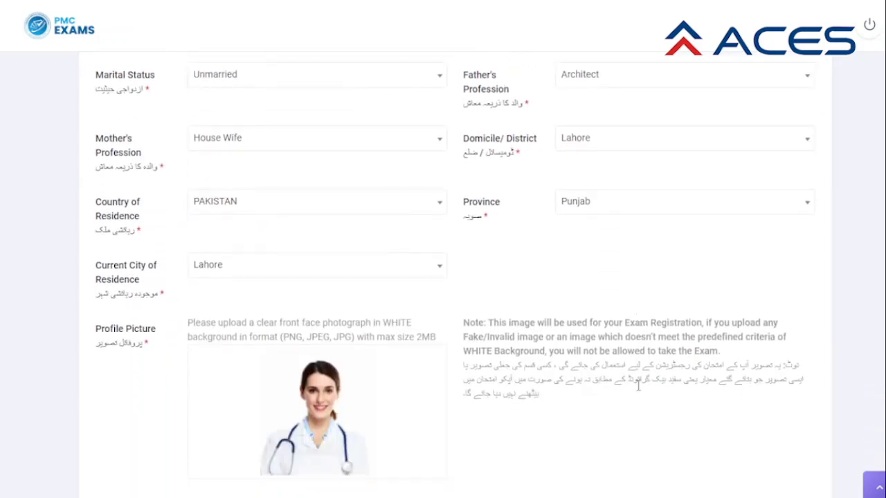
scroll(639, 387, "down", 1)
scroll(640, 391, "down", 3)
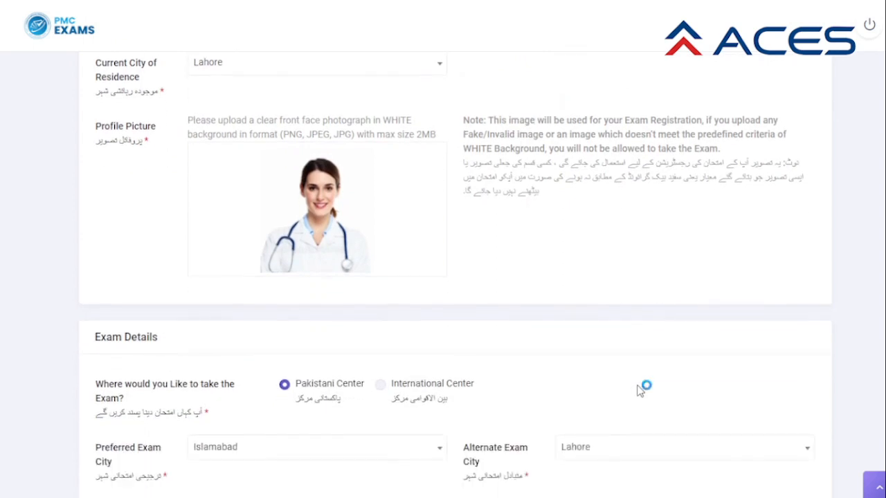
scroll(639, 392, "down", 3)
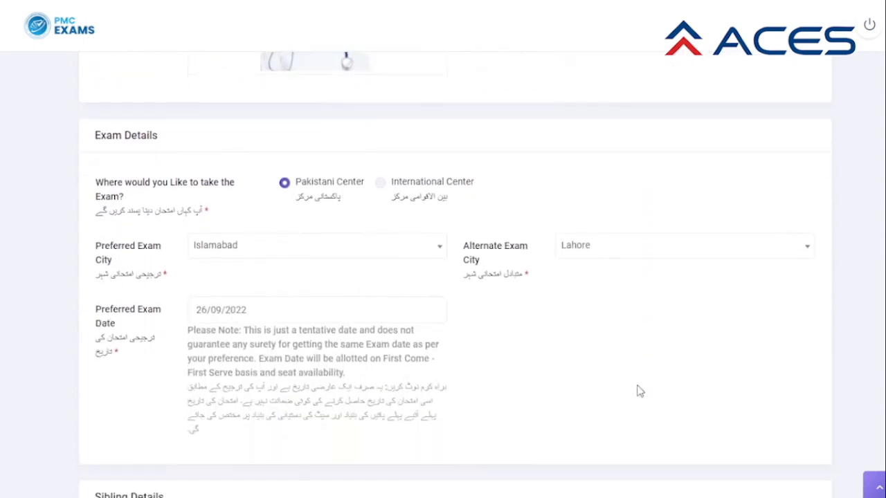
scroll(638, 391, "down", 1)
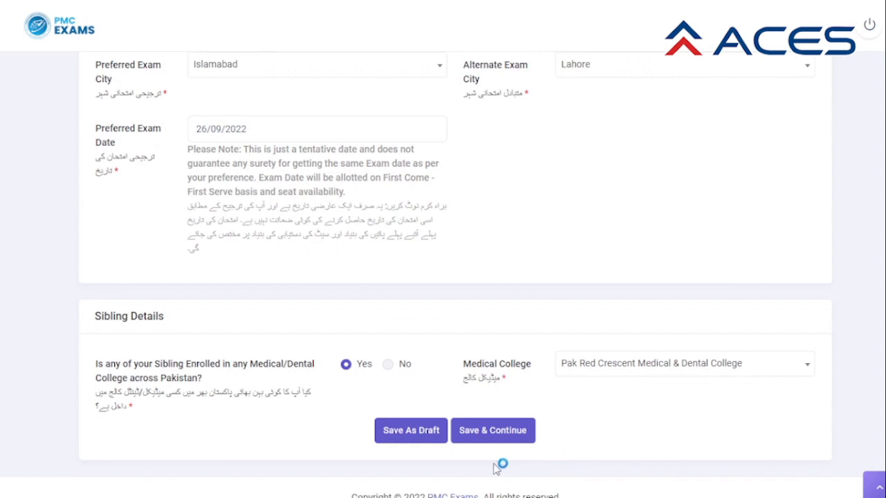
left_click(410, 431)
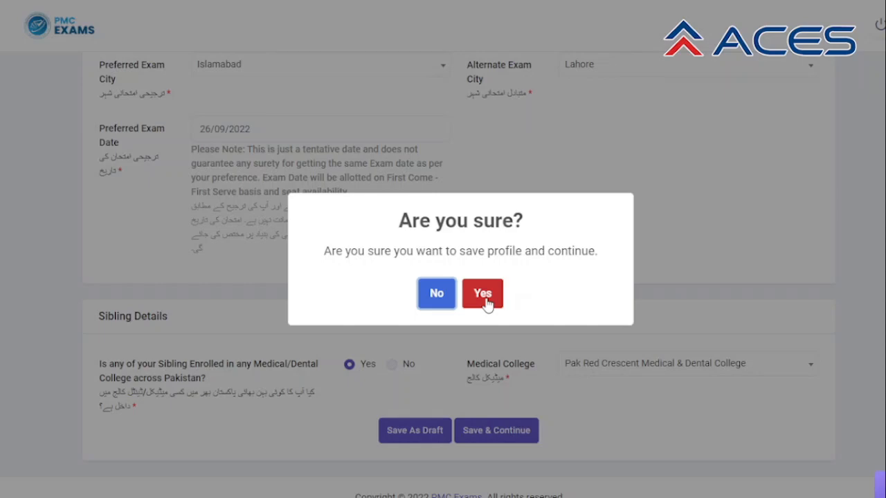
left_click(485, 299)
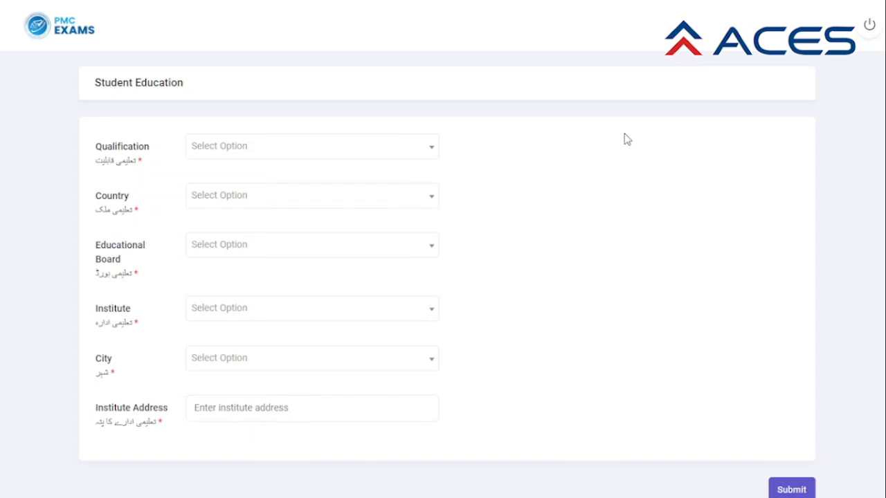
Set the qualification to FSC and the country of education to PAKISTAN.
left_click(430, 158)
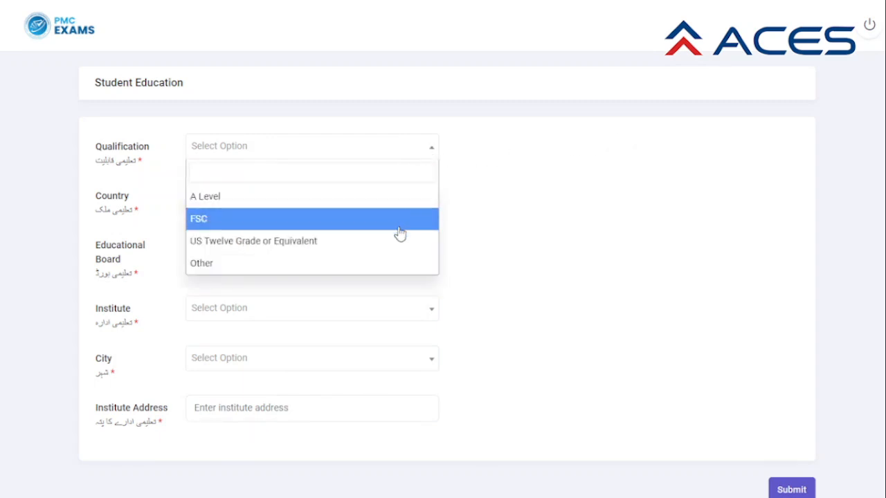
left_click(323, 227)
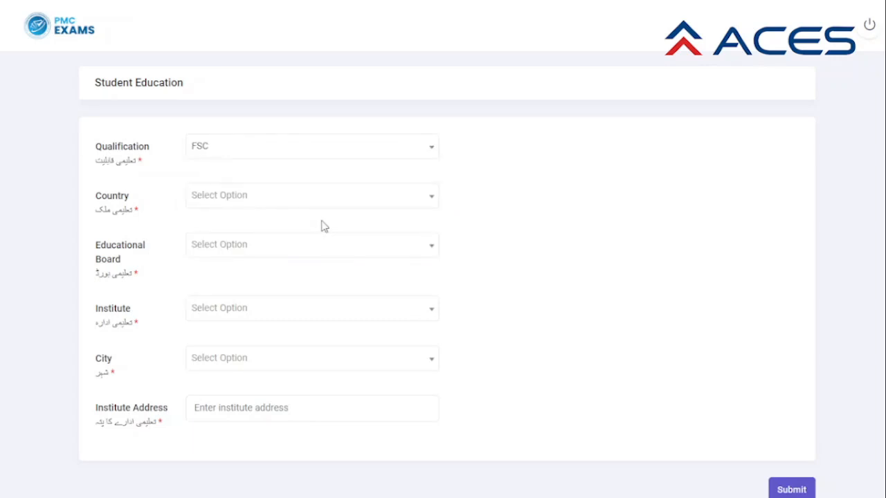
left_click(422, 202)
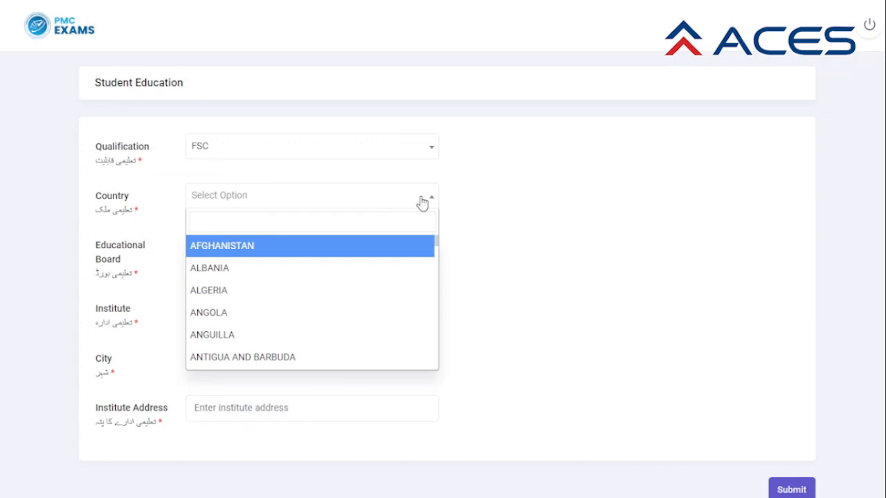
key("p")
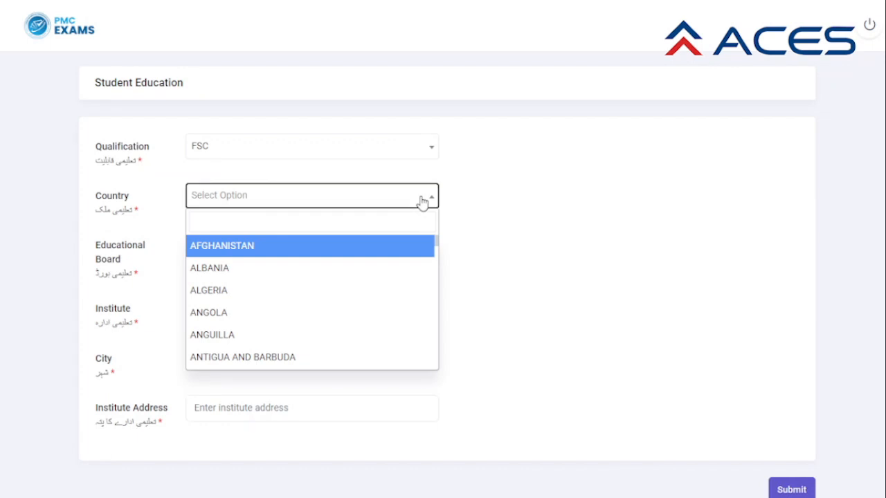
left_click(369, 222)
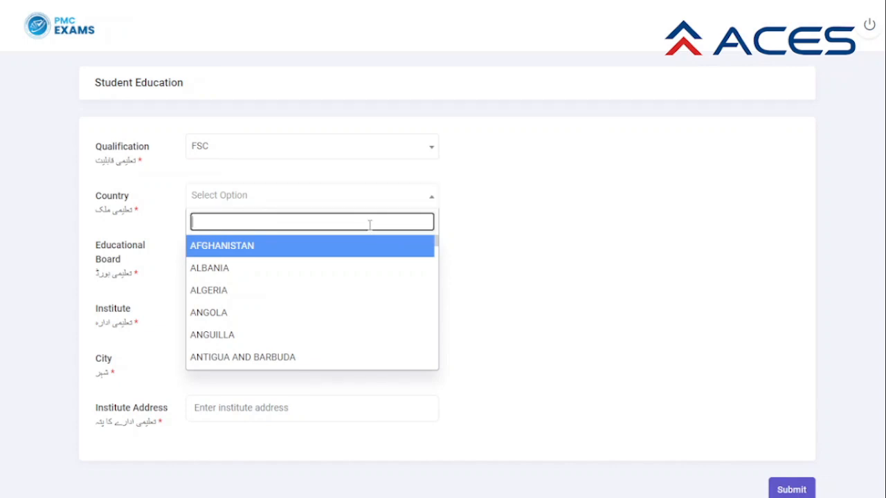
type("Pa")
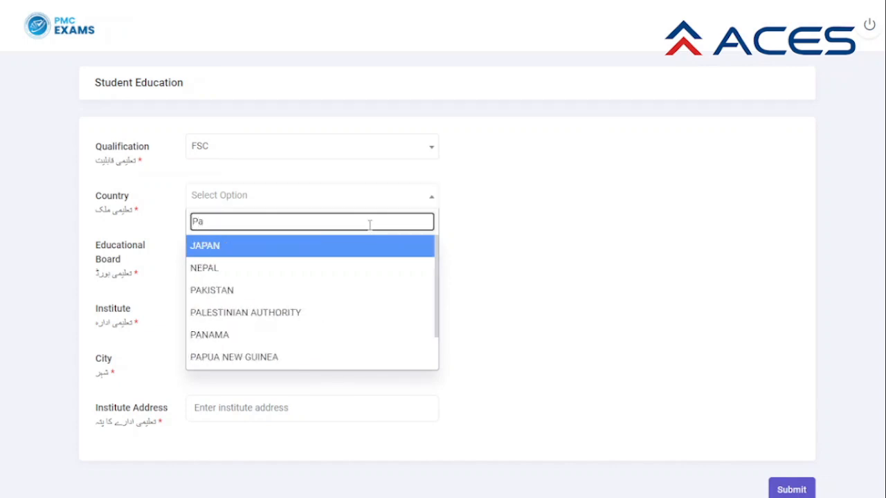
type("k")
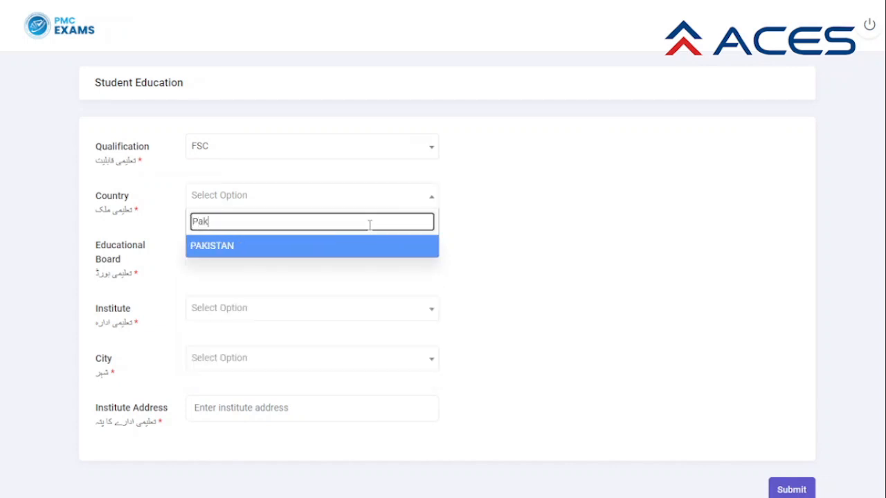
left_click(297, 250)
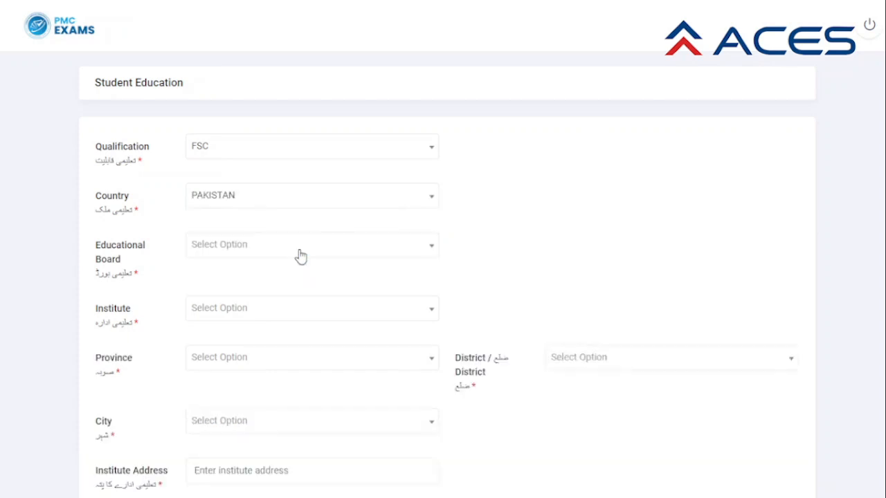
Search the board list for 'Fed' and choose FEDERAL BOARD.
left_click(365, 253)
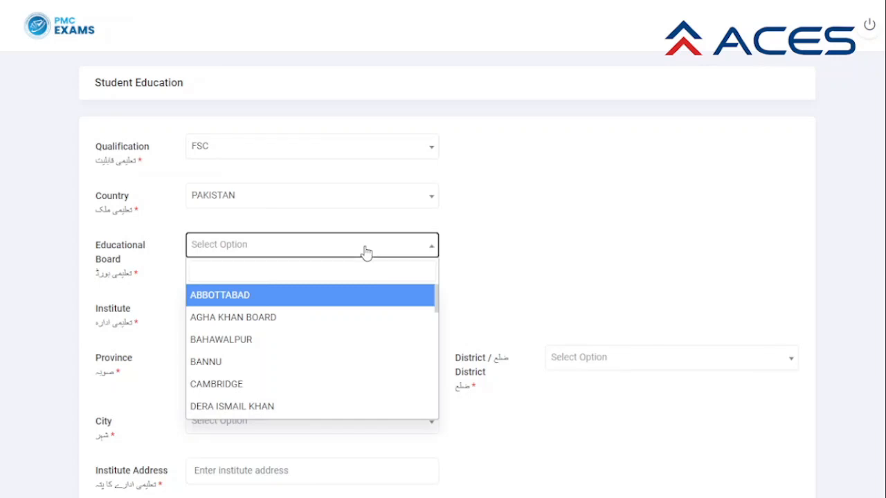
left_click(334, 270)
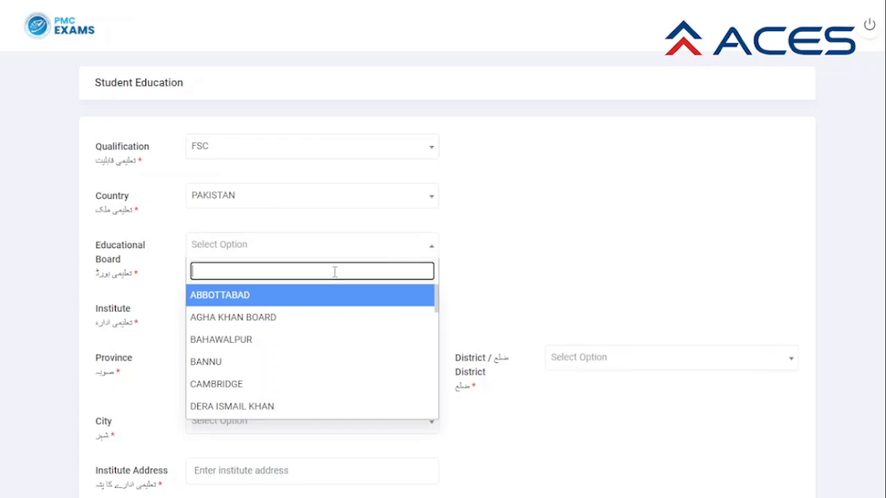
type("Fed")
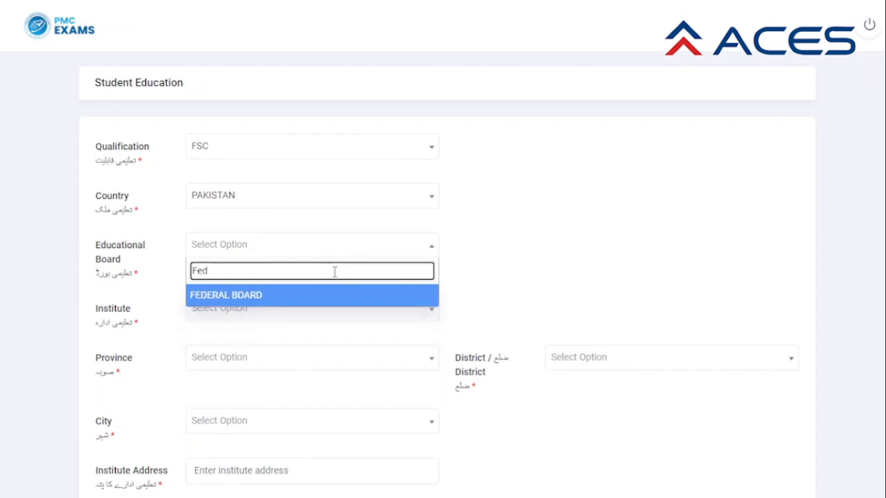
left_click(285, 303)
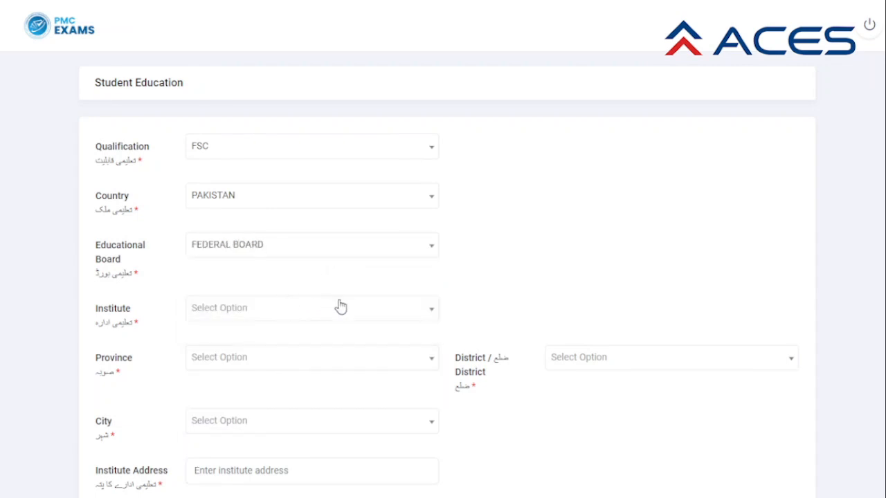
Search the institute list for 'Islamabad Model'.
left_click(385, 313)
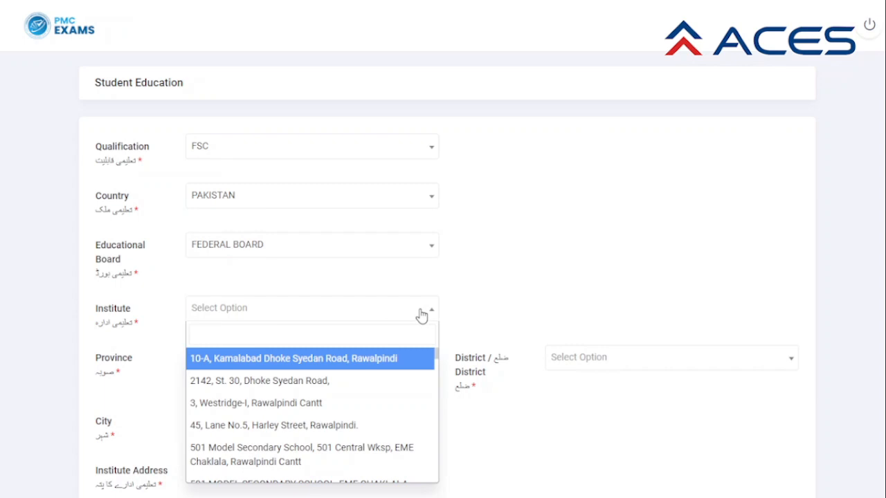
key("Tab")
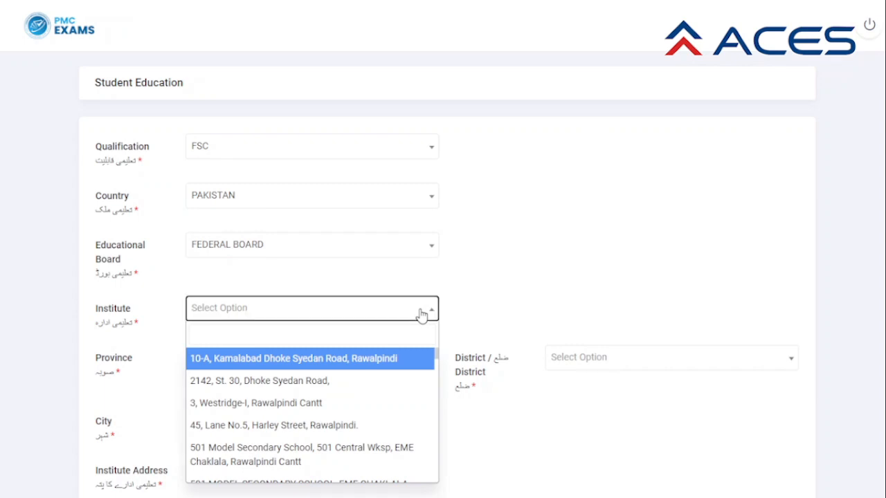
left_click(364, 337)
type("Isla")
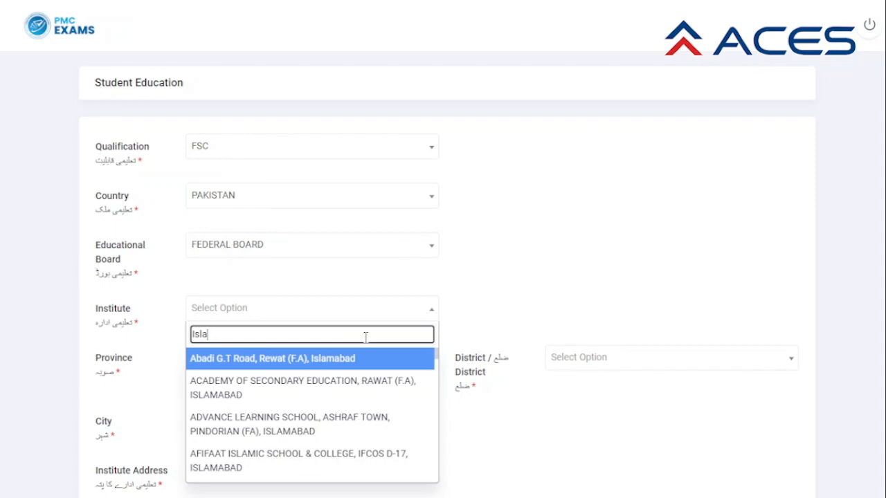
key("BackSpace")
key("BackSpace")
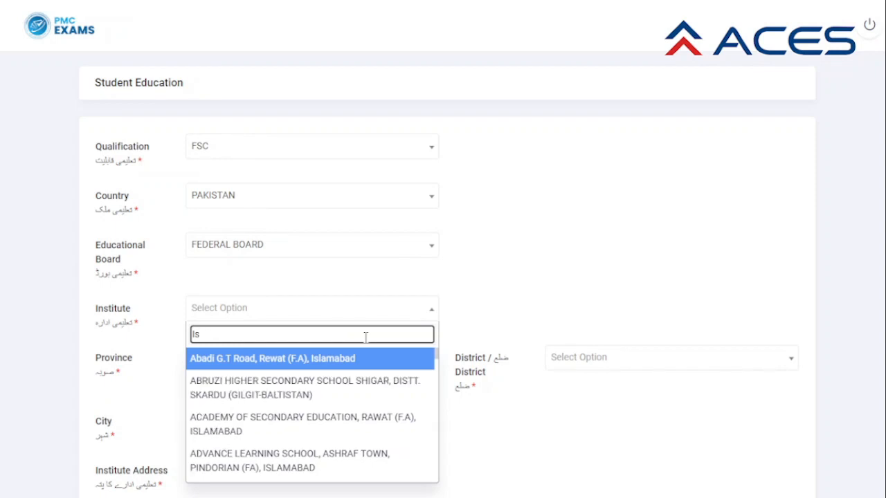
key("BackSpace")
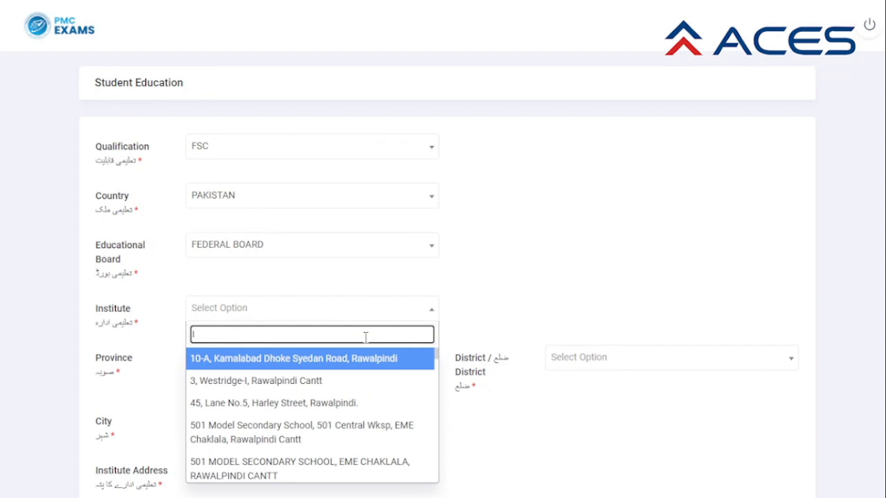
type("MC")
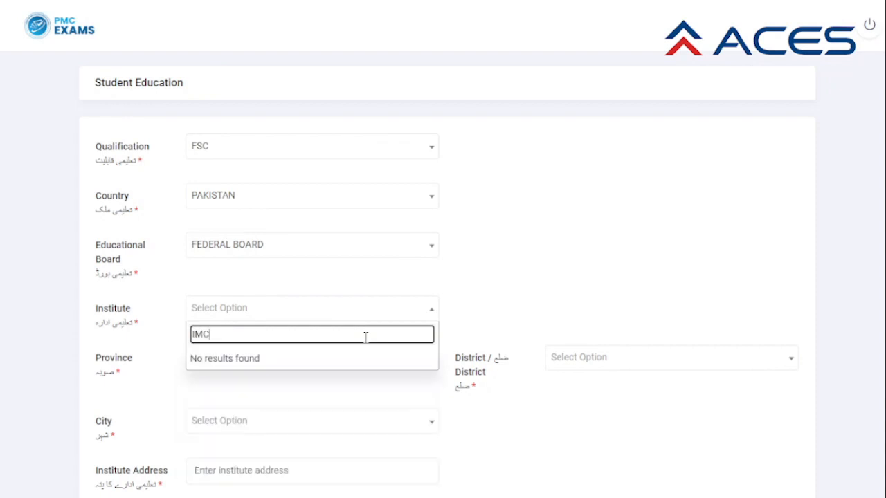
key("BackSpace")
key("BackSpace")
key("BackSpace")
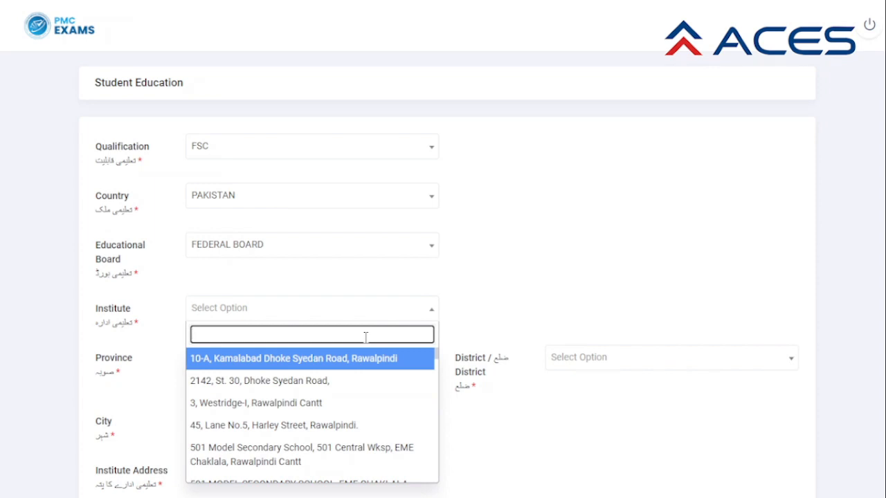
type("Islamabad")
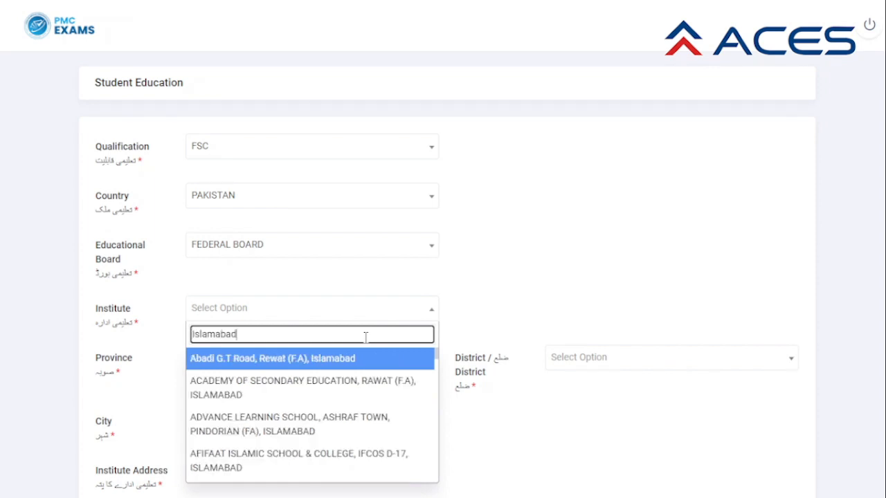
type(" M")
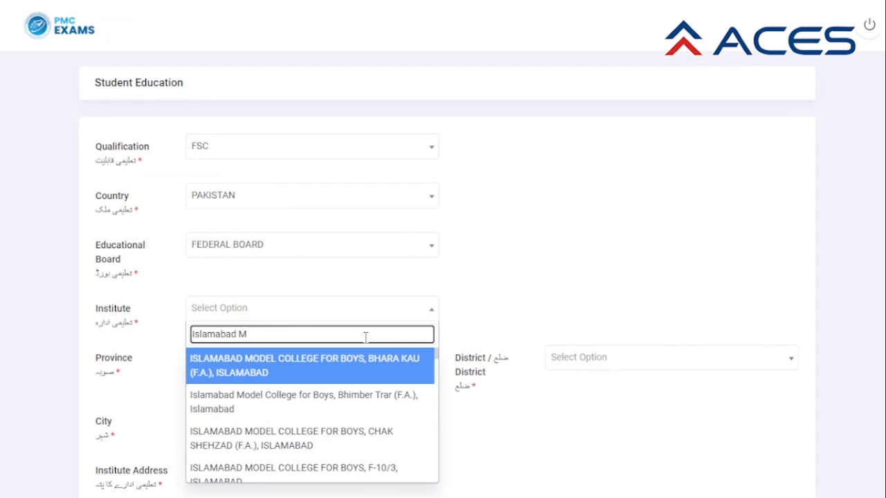
type("ode")
type("l")
Search 'F-10/2' instead and pick ISLAMABAD MODEL COLLEGE FOR GIRLS, F-10/2, ISLAMABAD.
scroll(367, 374, "down", 1)
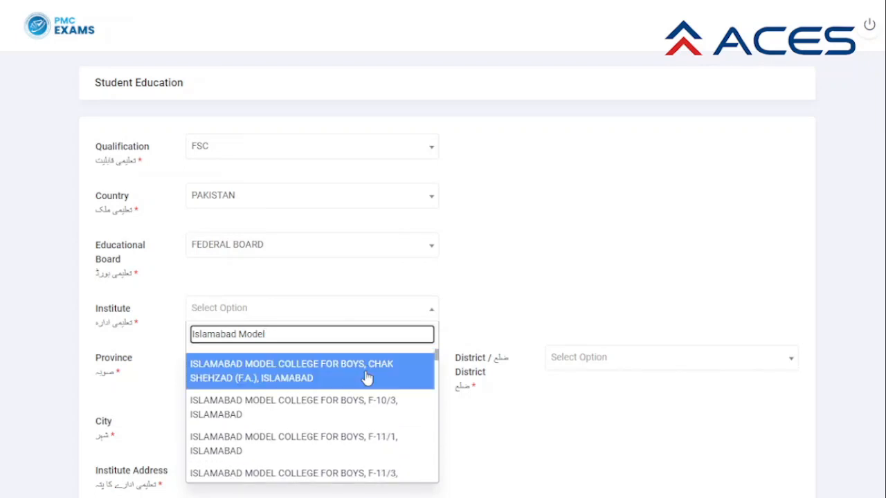
scroll(366, 377, "down", 5)
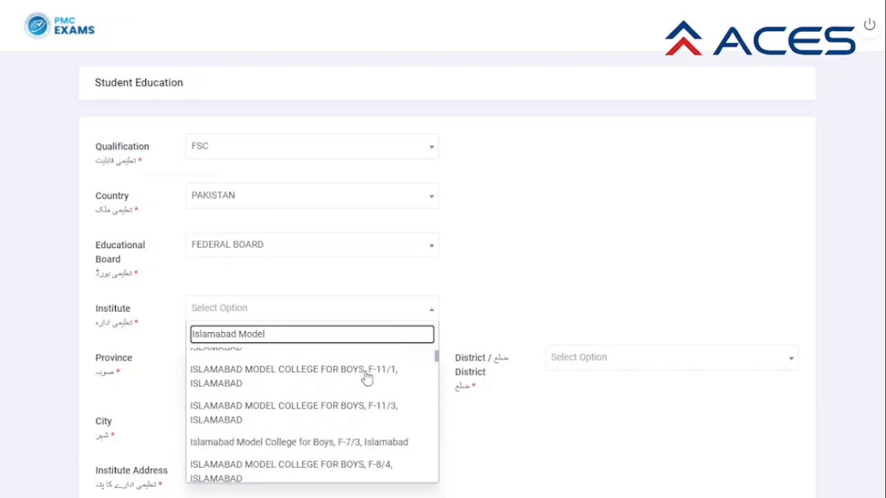
scroll(367, 377, "down", 8)
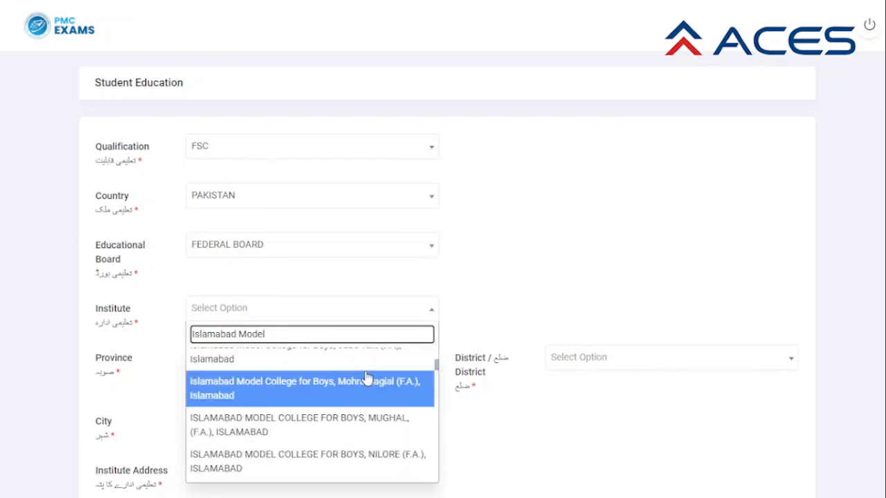
scroll(367, 377, "down", 4)
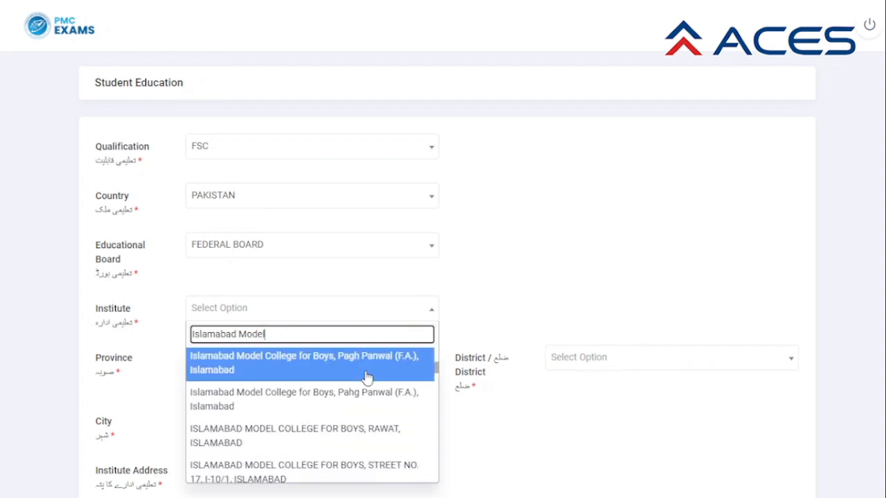
scroll(367, 377, "down", 2)
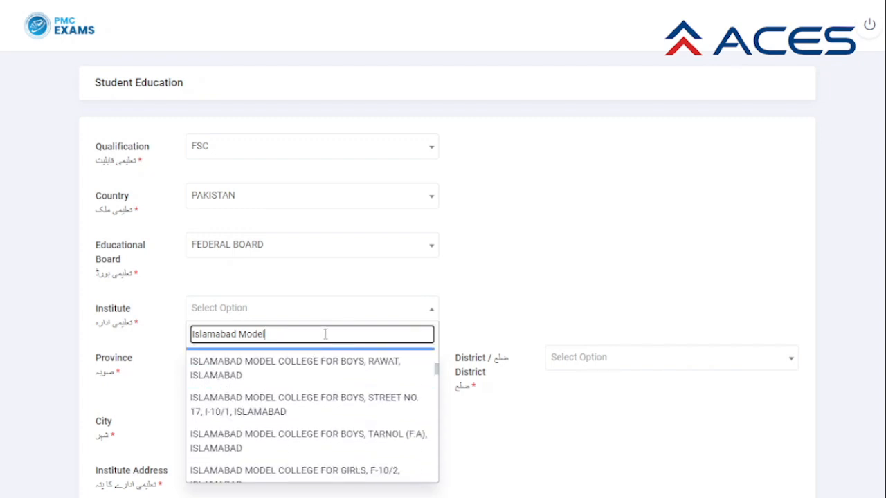
left_click_drag(325, 334, 191, 335)
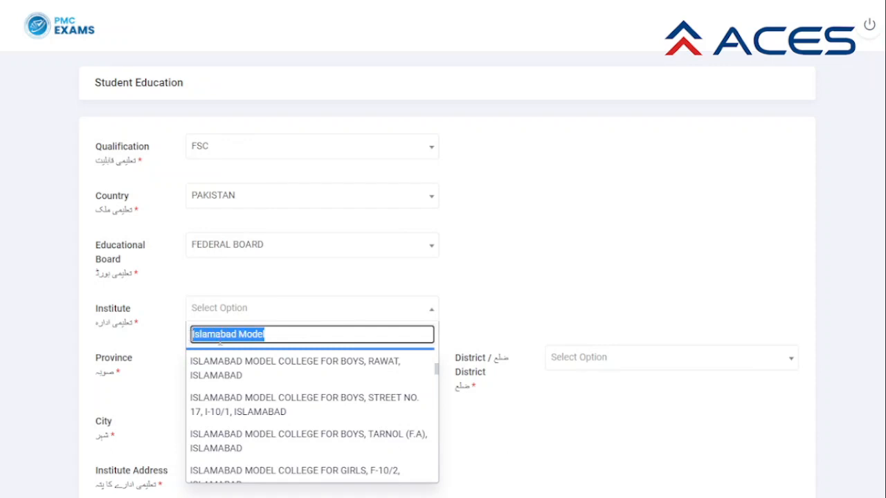
type("F")
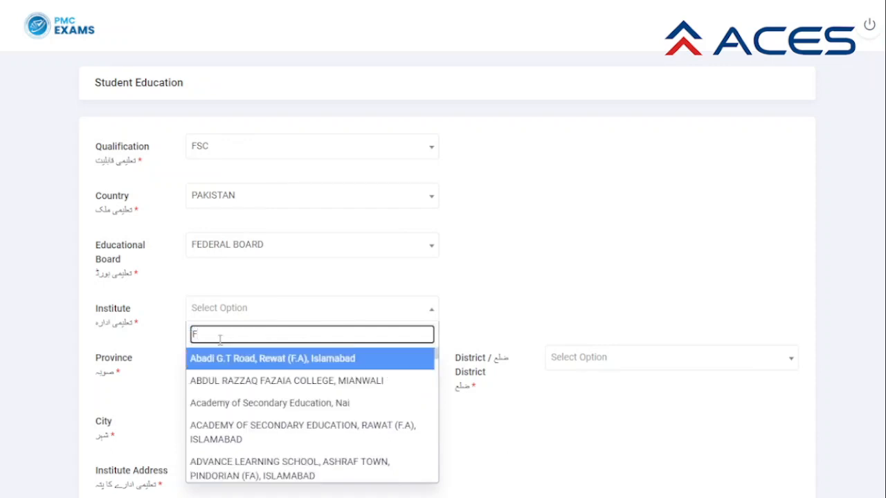
type("-10")
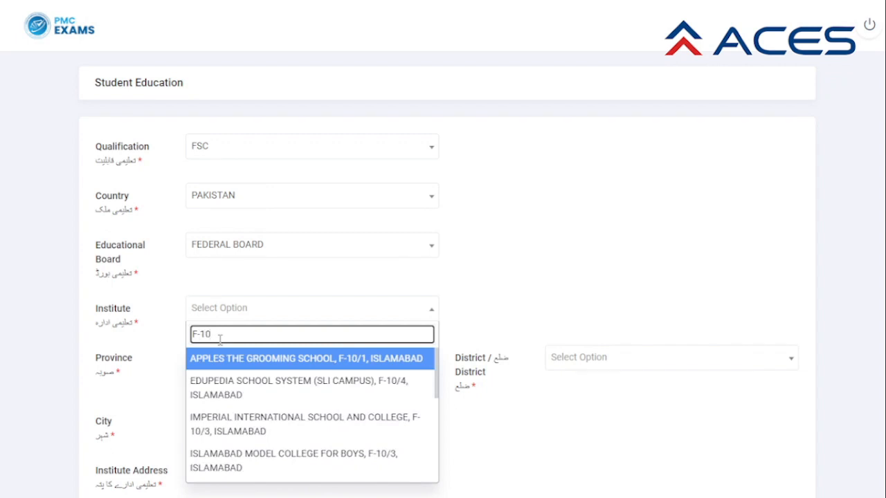
type("/2")
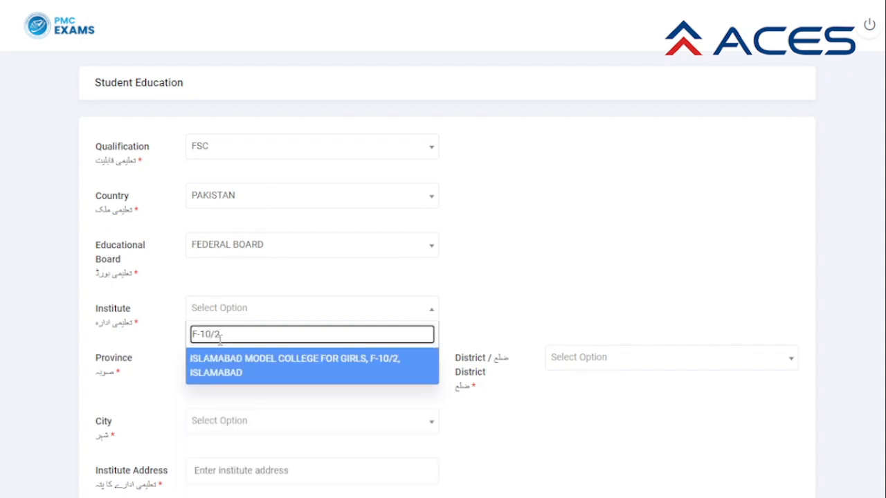
left_click(214, 371)
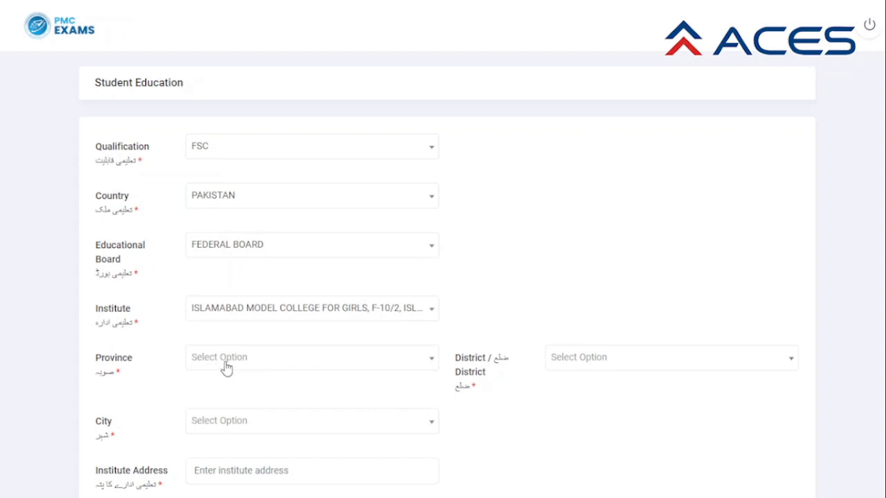
Set the province to ICT, the district to Islamabad and the city to Islamabad.
left_click(227, 369)
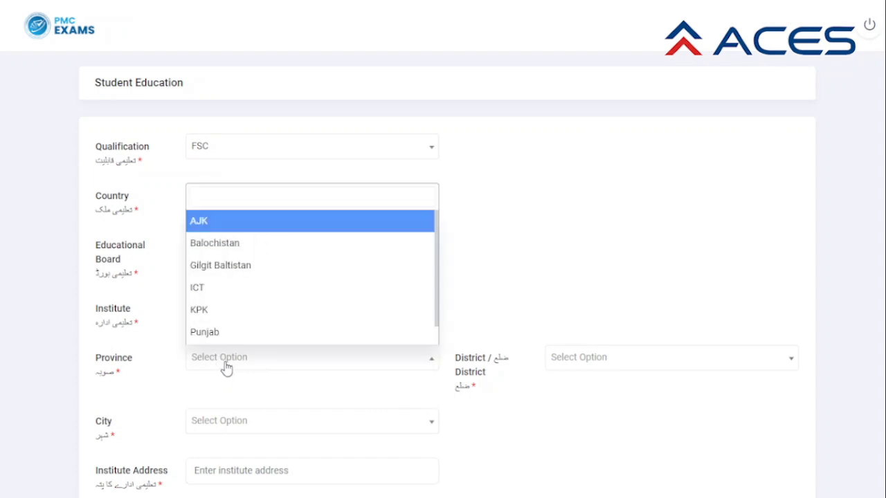
left_click(236, 289)
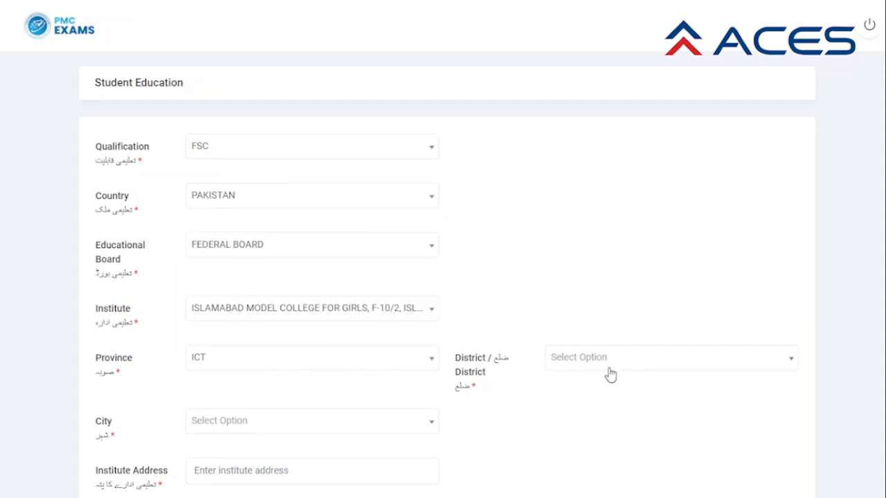
left_click(662, 366)
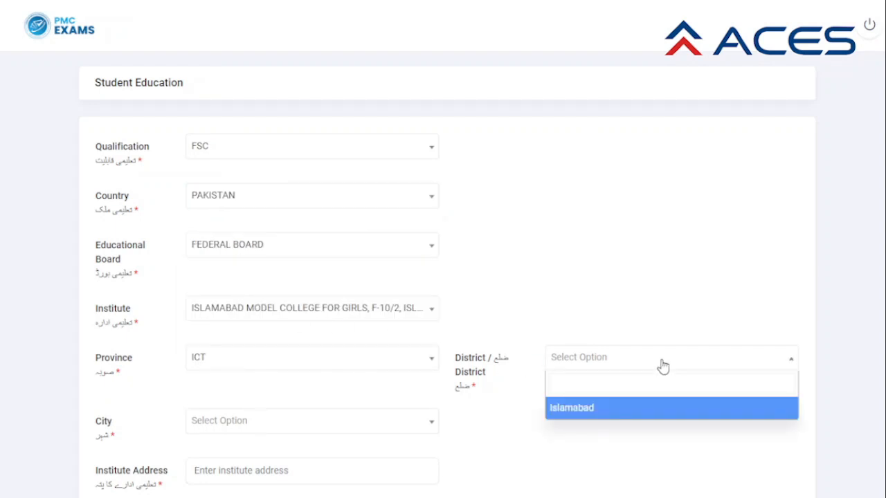
left_click(641, 413)
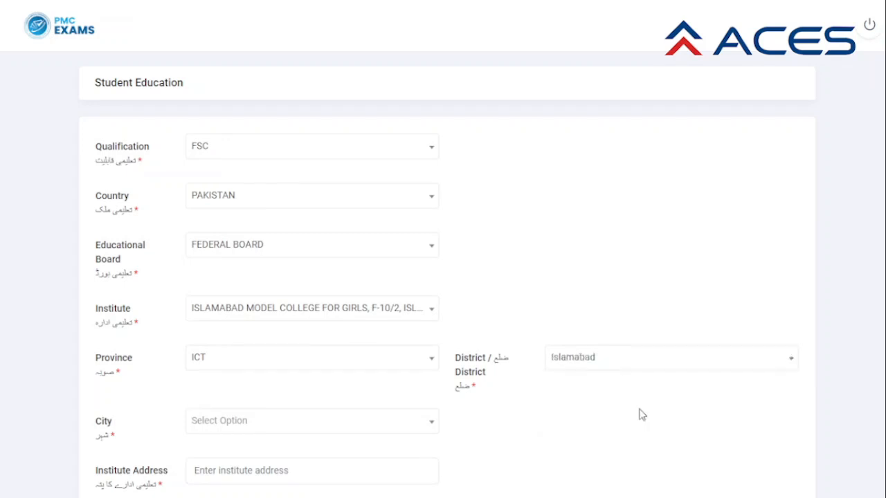
left_click(429, 425)
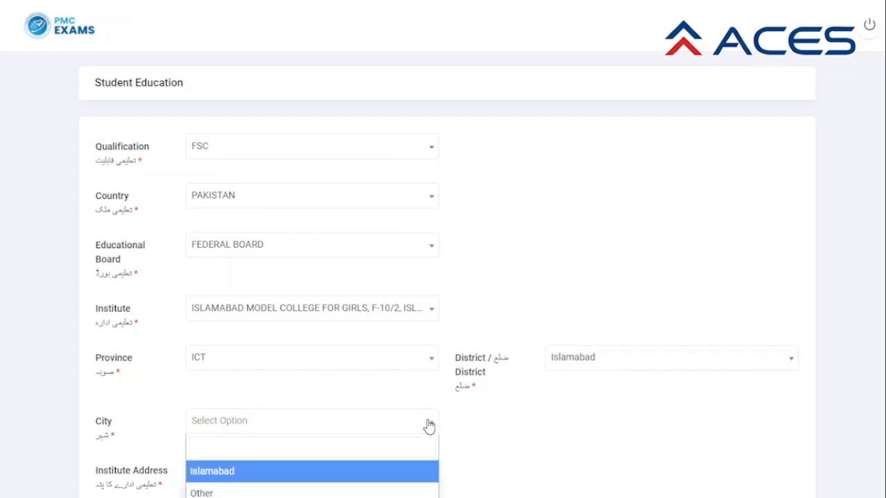
scroll(428, 424, "down", 1)
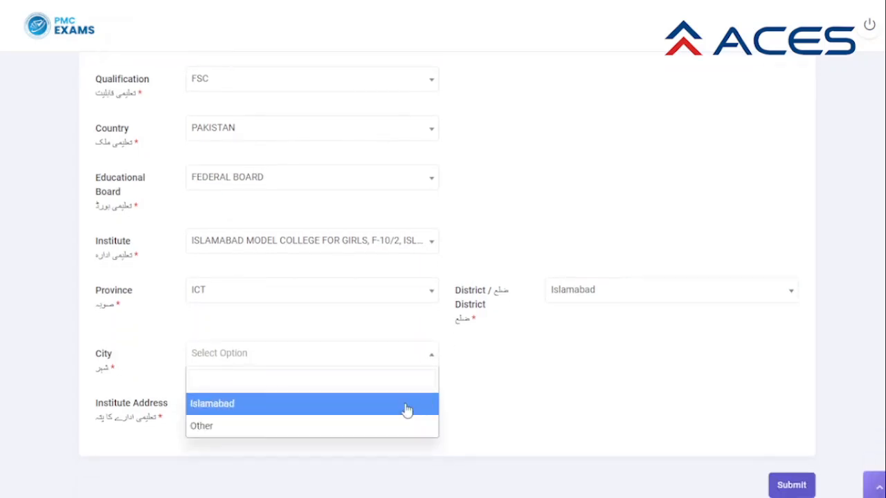
left_click(406, 403)
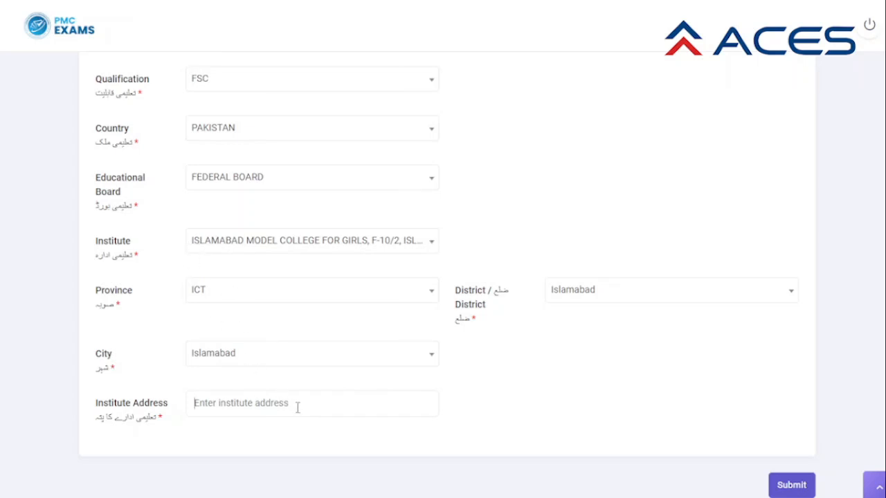
Enter 'IMCG F-10/2, Islamabad' as the institute address and check the completed form.
type("IM")
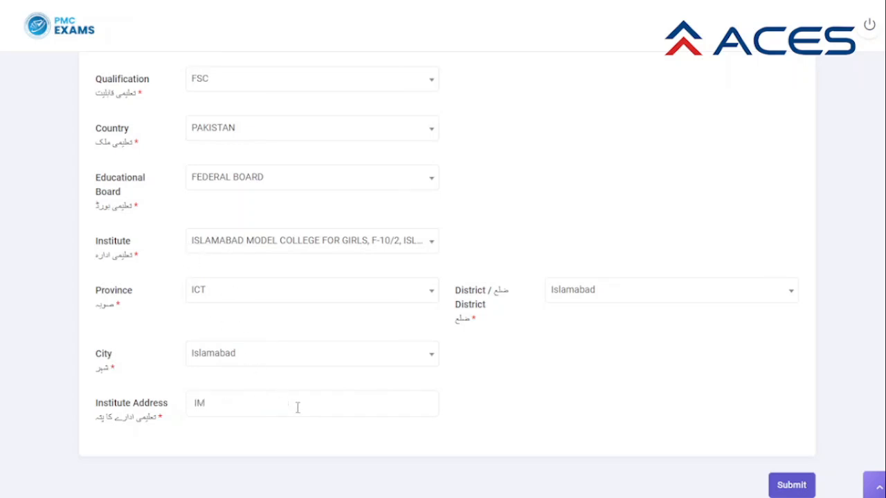
type("CG F-10/2, Islamabad")
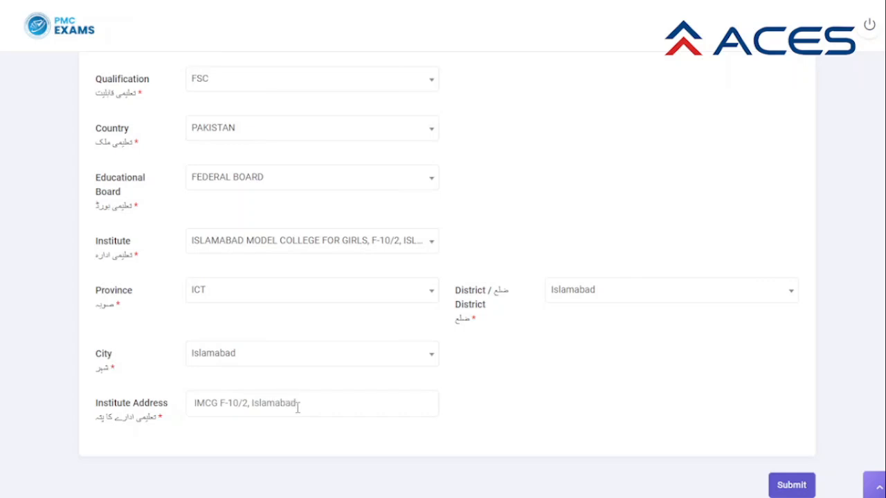
scroll(299, 407, "up", 1)
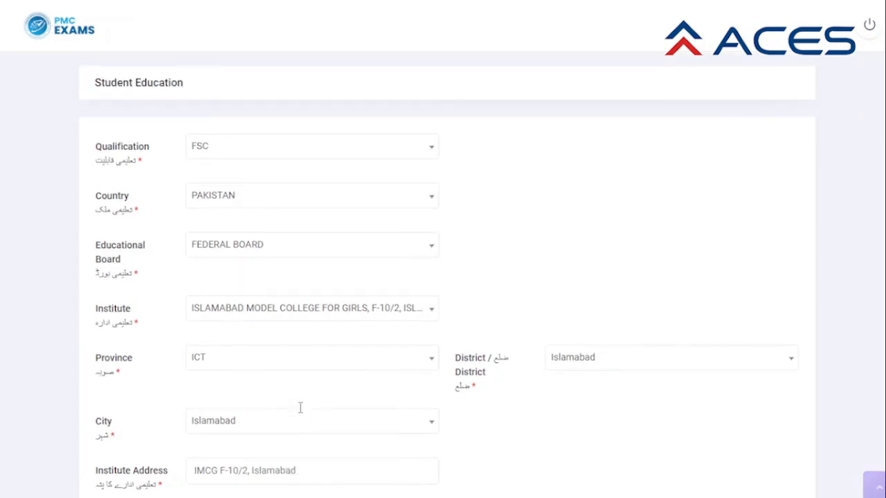
scroll(299, 410, "down", 1)
scroll(300, 410, "up", 1)
scroll(300, 409, "down", 2)
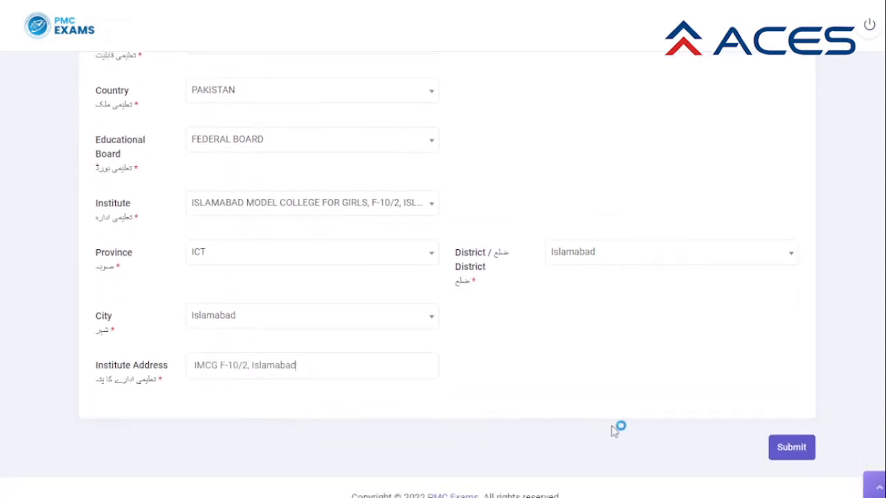
scroll(601, 375, "up", 2)
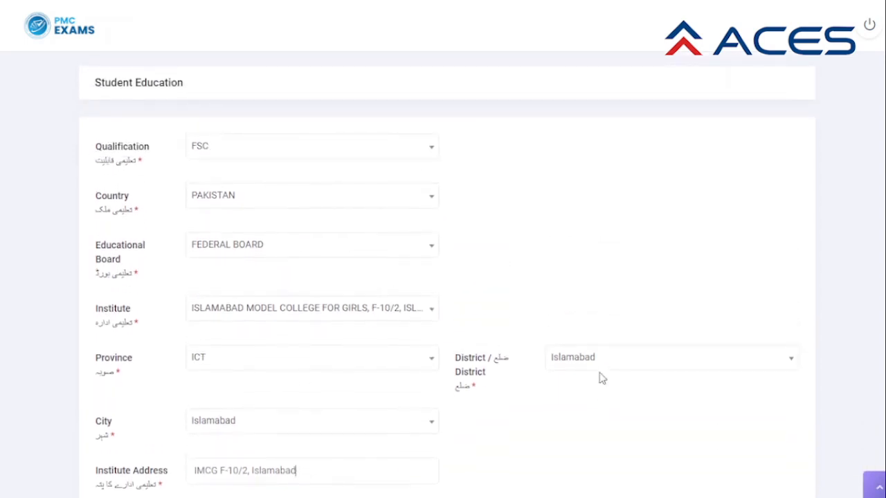
scroll(601, 375, "down", 2)
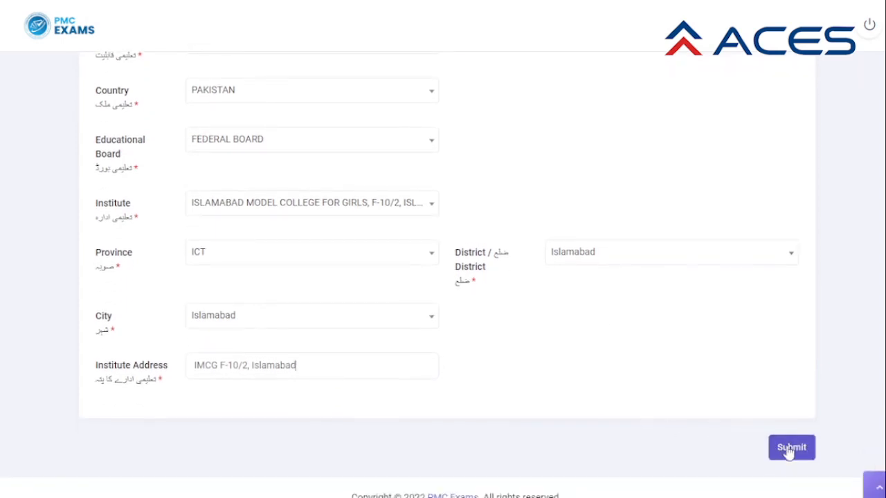
Submit the education form and confirm Yes to save it.
left_click(790, 451)
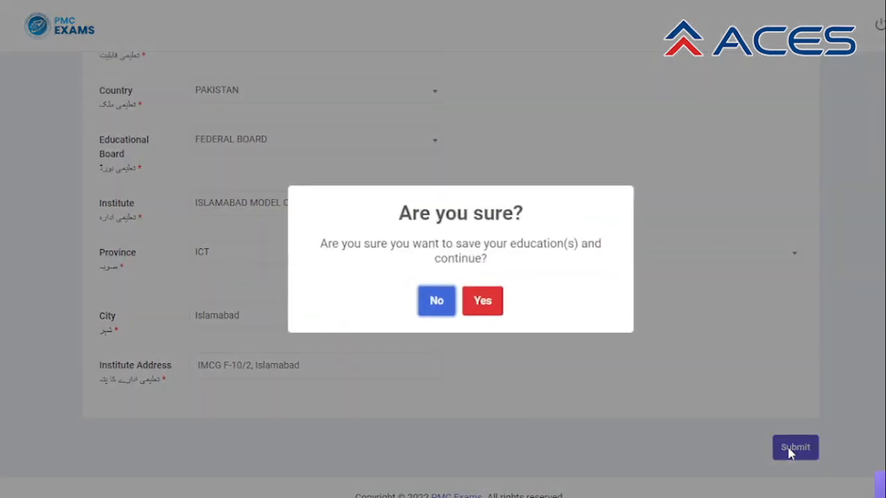
left_click(483, 303)
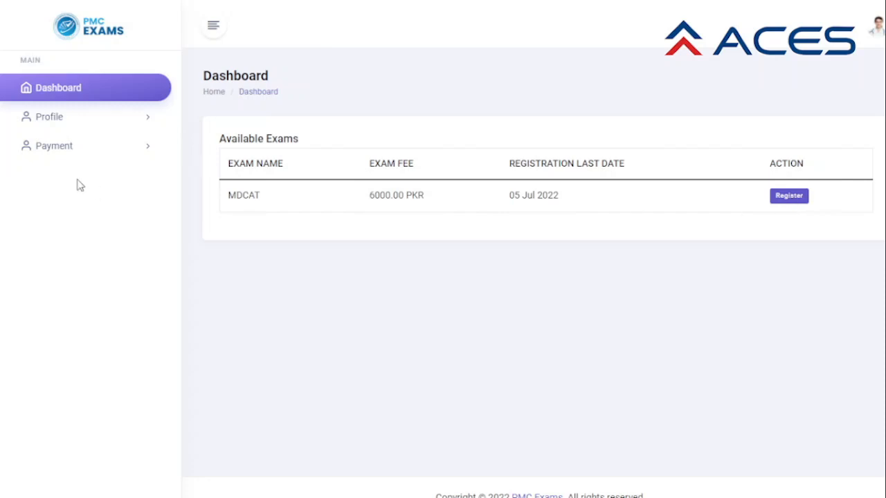
Open Personal Information under Profile and review it down to Sibling Details.
left_click(60, 120)
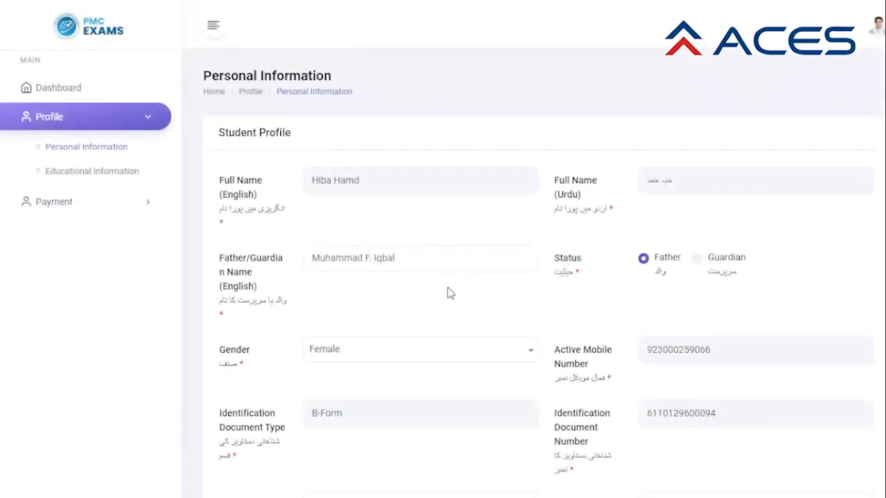
scroll(447, 293, "down", 4)
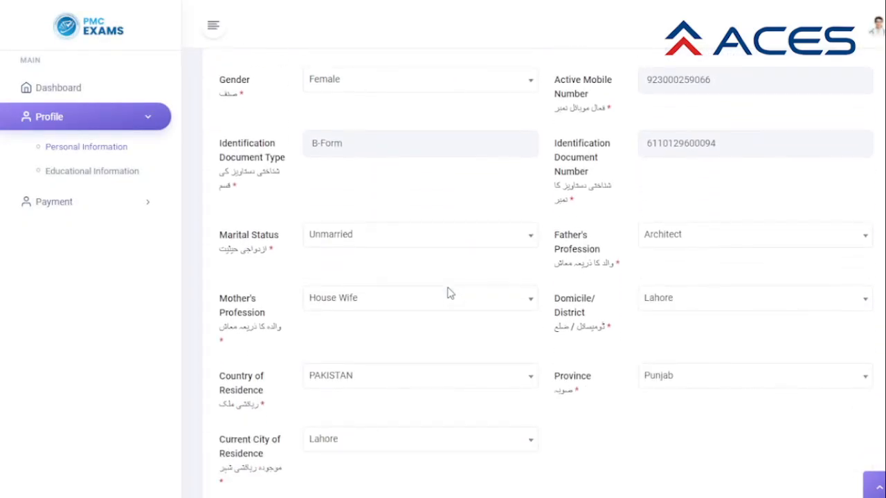
scroll(447, 293, "down", 5)
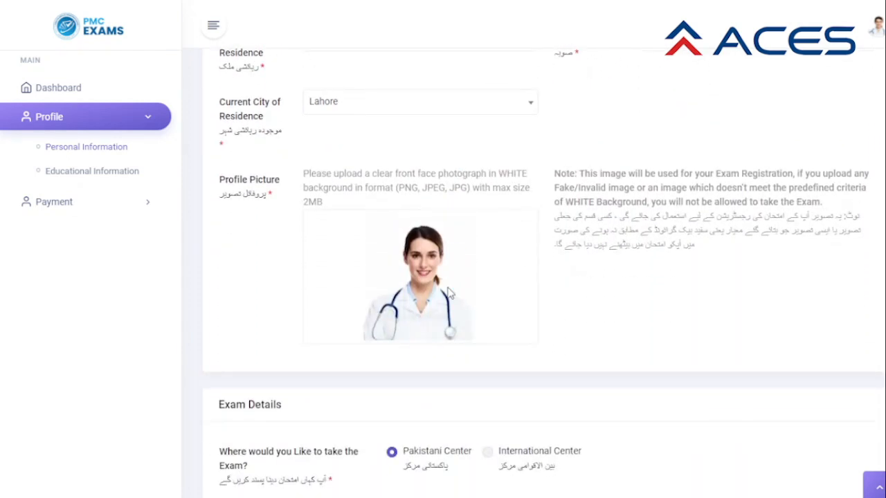
scroll(447, 293, "down", 2)
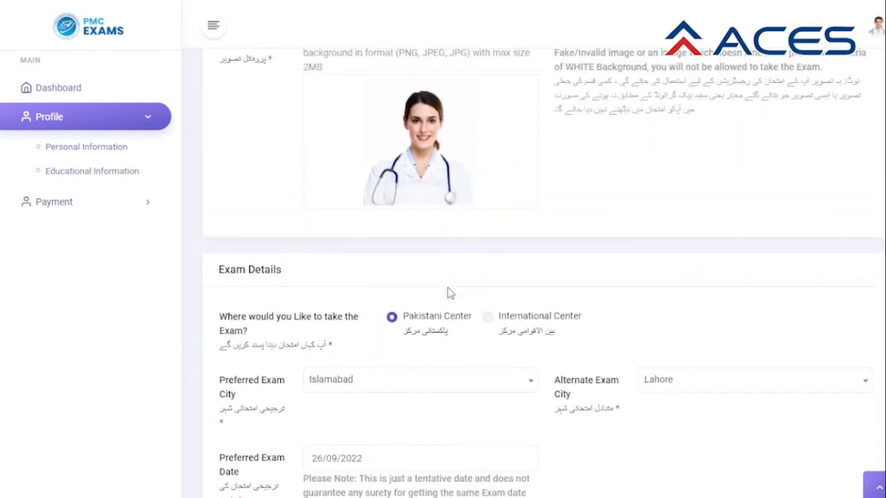
scroll(447, 294, "down", 4)
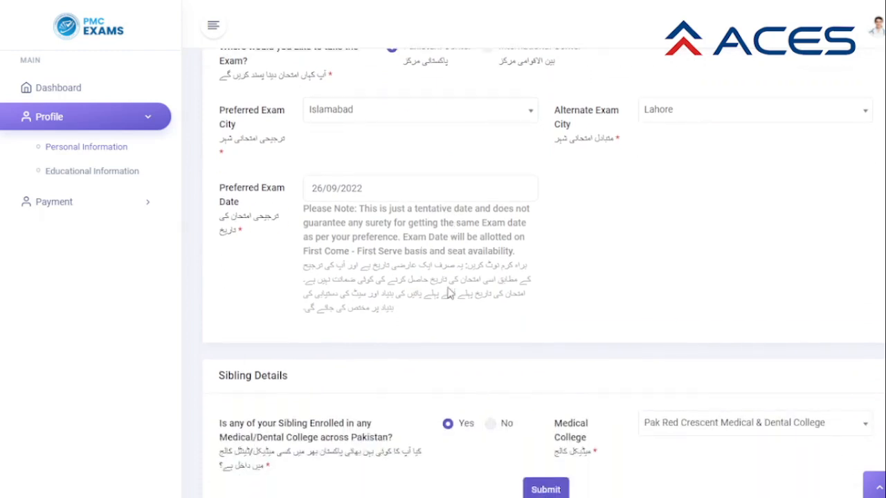
scroll(447, 293, "down", 1)
scroll(450, 291, "up", 2)
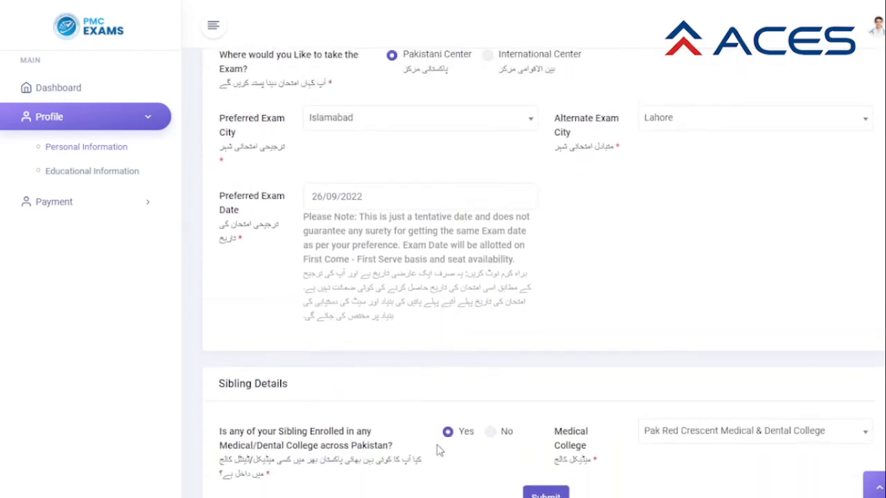
scroll(436, 450, "down", 1)
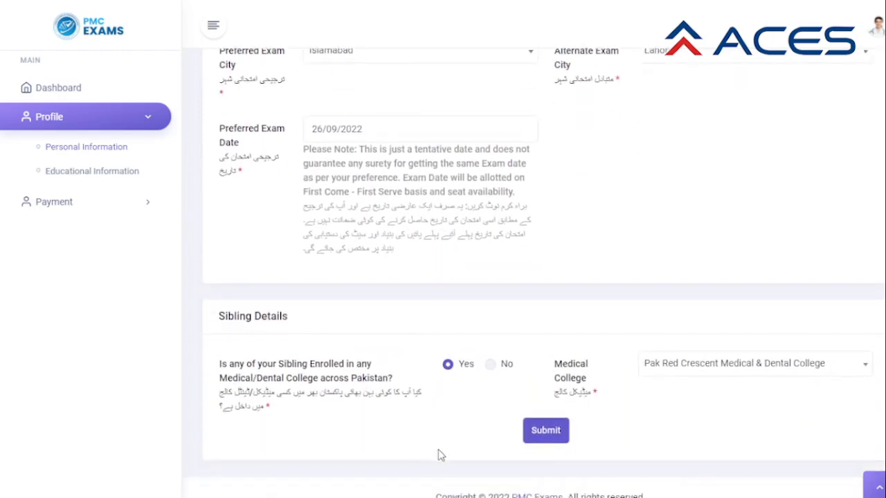
Open Educational Information under Profile and scroll through the saved education details.
left_click(114, 173)
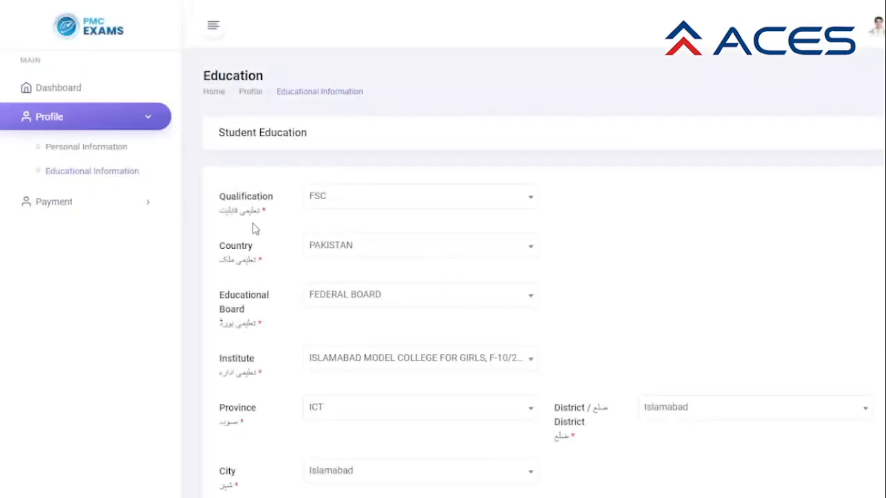
scroll(400, 307, "down", 1)
scroll(400, 307, "down", 1)
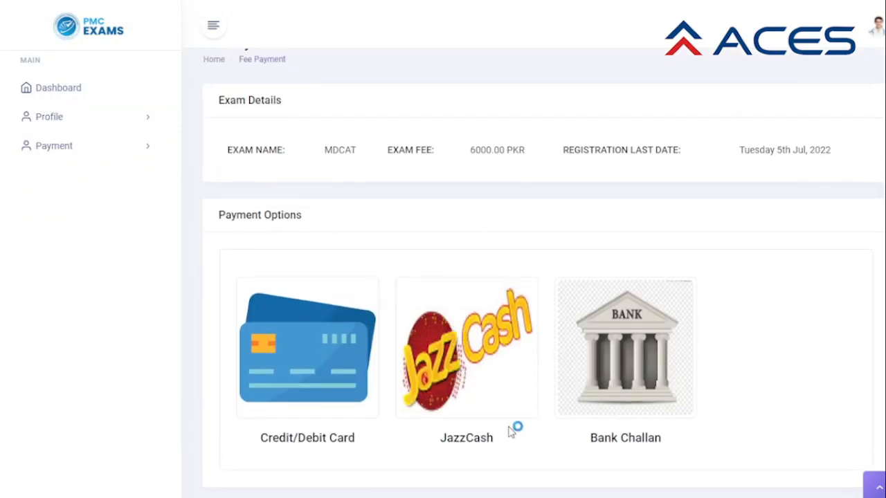
left_click(489, 354)
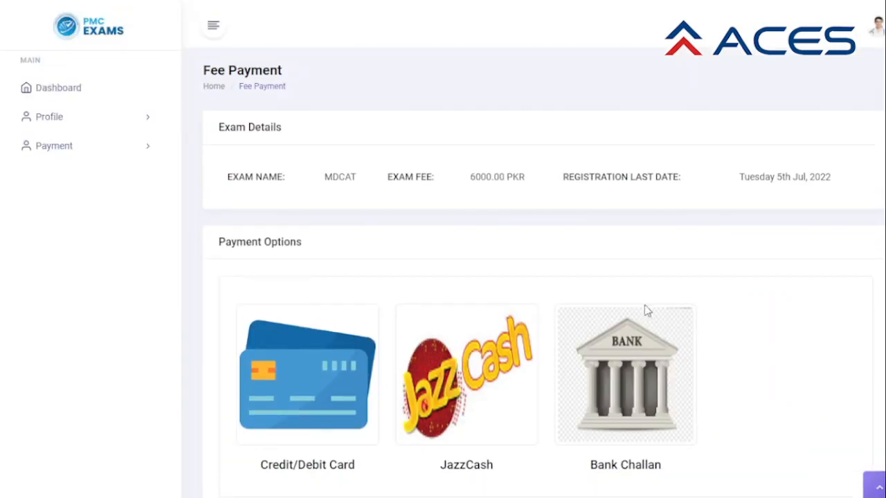
scroll(743, 369, "down", 1)
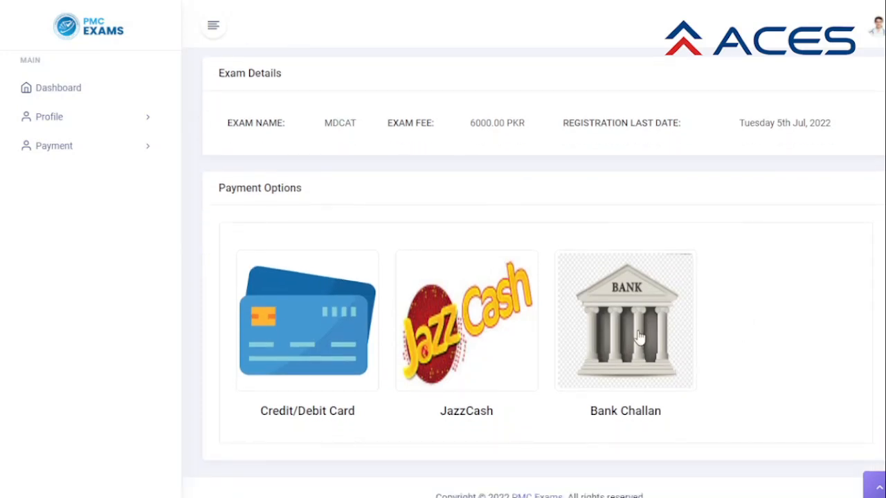
Pay by Bank Challan and open the downloaded MDCAT challan PDF totalling 6030.
left_click(629, 392)
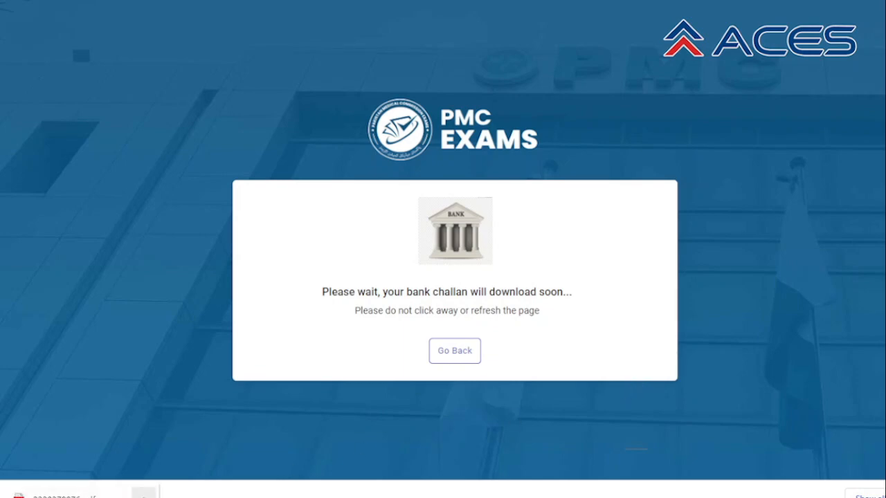
left_click(144, 495)
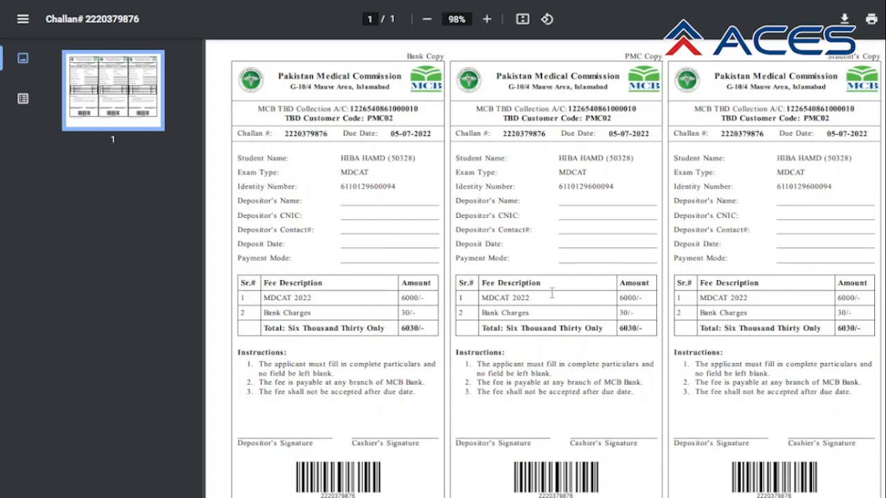
scroll(551, 294, "down", 2)
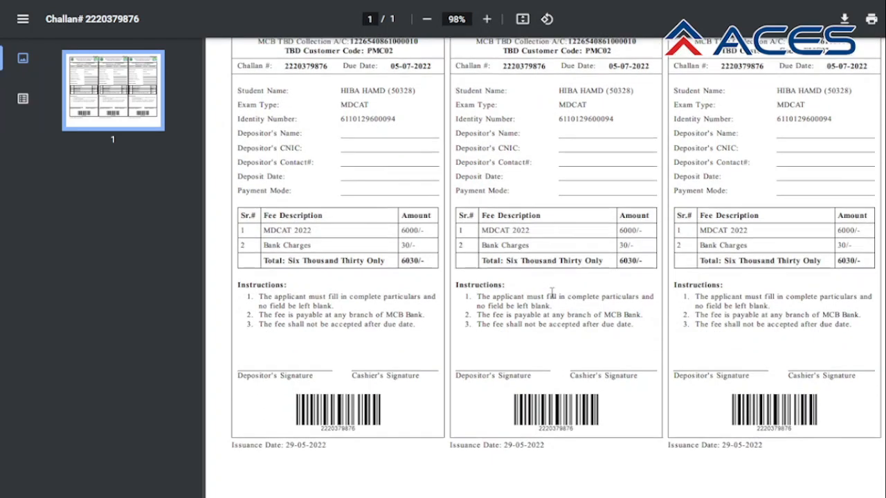
scroll(551, 294, "up", 2)
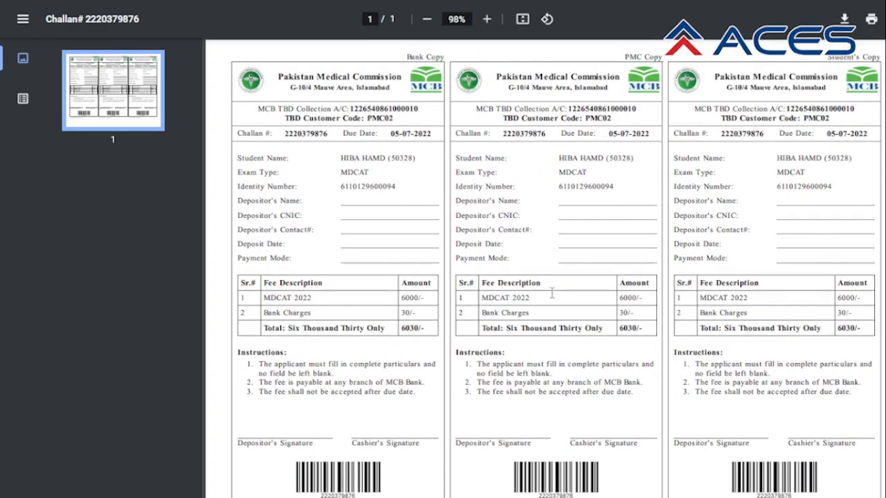